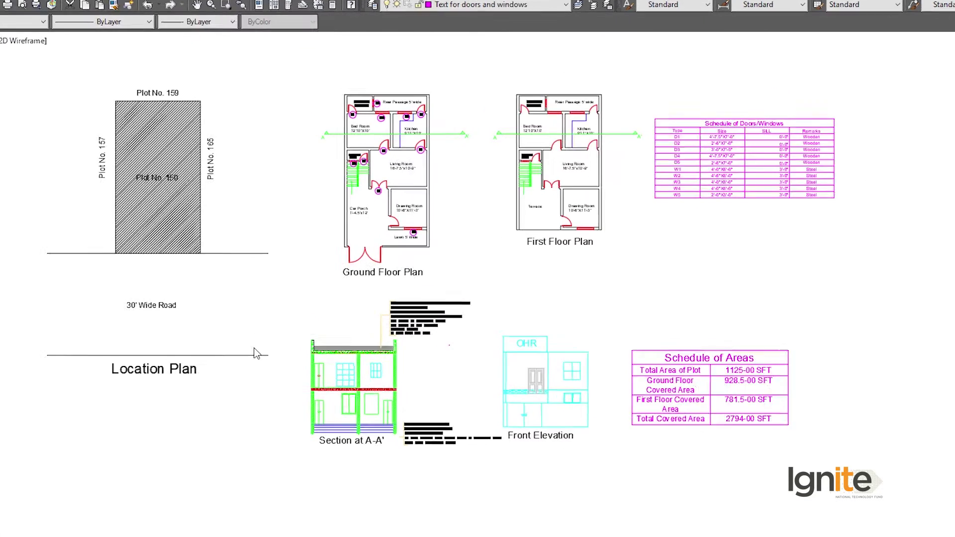
Step: Look across the section, elevation and floor plans, then select the doors and windows schedule
{"action": "scroll", "coordinate": [365, 112], "scroll_direction": "up", "scroll_amount": 2}
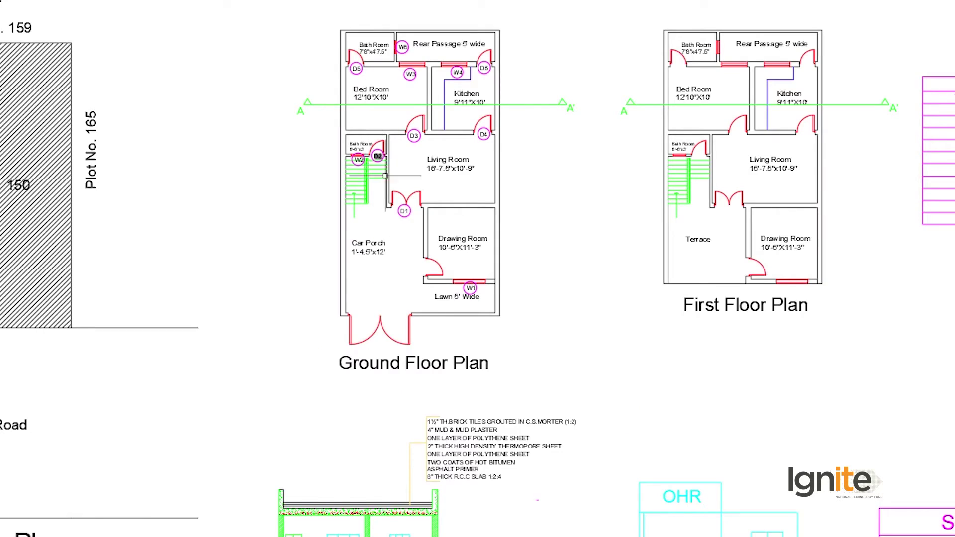
{"action": "scroll", "coordinate": [385, 176], "scroll_direction": "down", "scroll_amount": 2}
{"action": "middle_click_drag", "start_coordinate": [578, 404], "coordinate": [582, 293]}
{"action": "scroll", "coordinate": [591, 368], "scroll_direction": "up", "scroll_amount": 4}
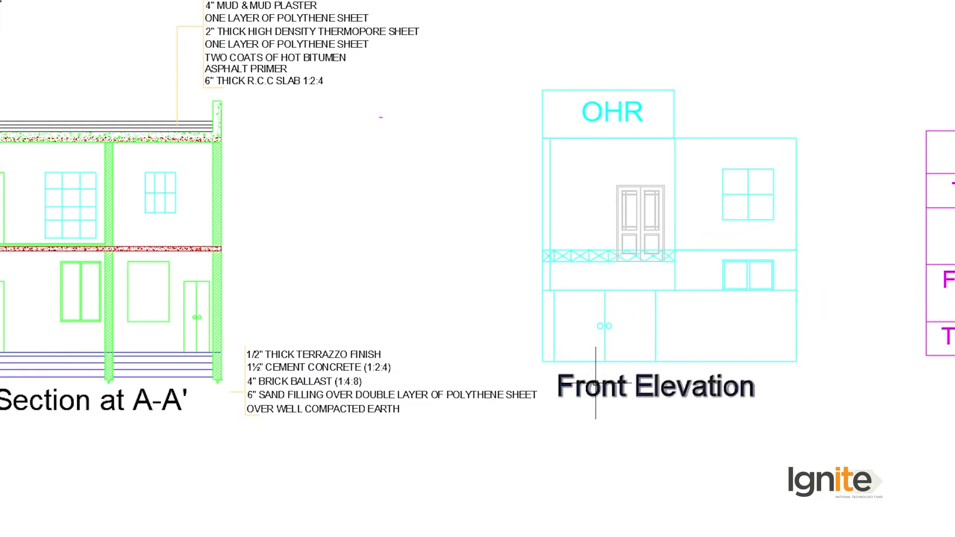
{"action": "mouse_move", "coordinate": [592, 368]}
{"action": "middle_mouse_down"}
{"action": "mouse_move", "coordinate": [693, 289]}
{"action": "mouse_move", "coordinate": [758, 257]}
{"action": "middle_mouse_up"}
{"action": "scroll", "coordinate": [260, 224], "scroll_direction": "down", "scroll_amount": 2}
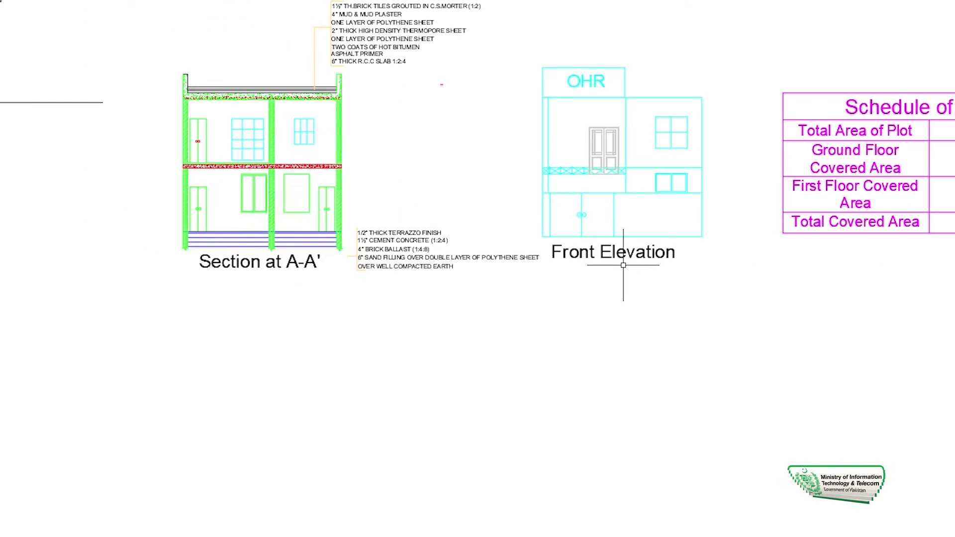
{"action": "middle_click_drag", "start_coordinate": [622, 277], "coordinate": [729, 330]}
{"action": "scroll", "coordinate": [902, 225], "scroll_direction": "down", "scroll_amount": 2}
{"action": "left_click", "coordinate": [943, 61]}
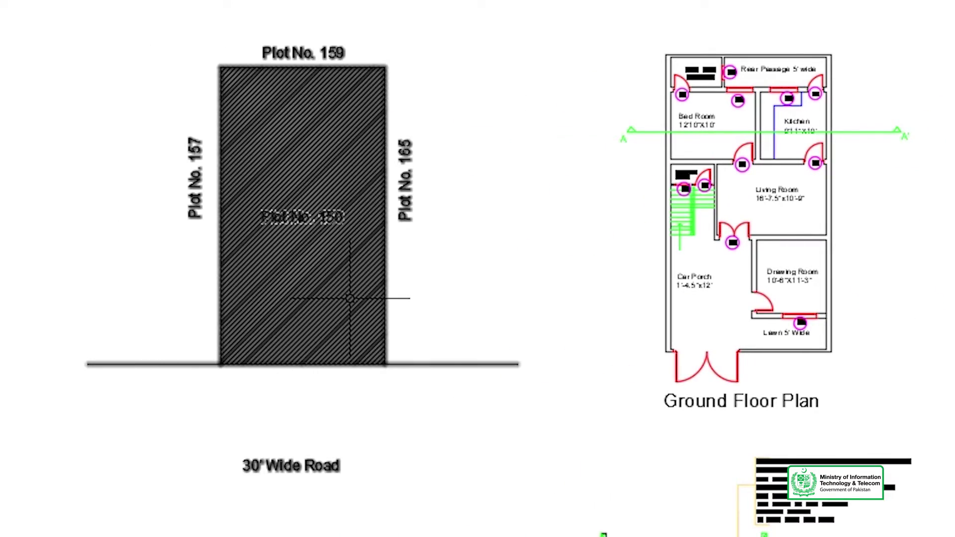
{"action": "scroll", "coordinate": [688, 135], "scroll_direction": "down", "scroll_amount": 3}
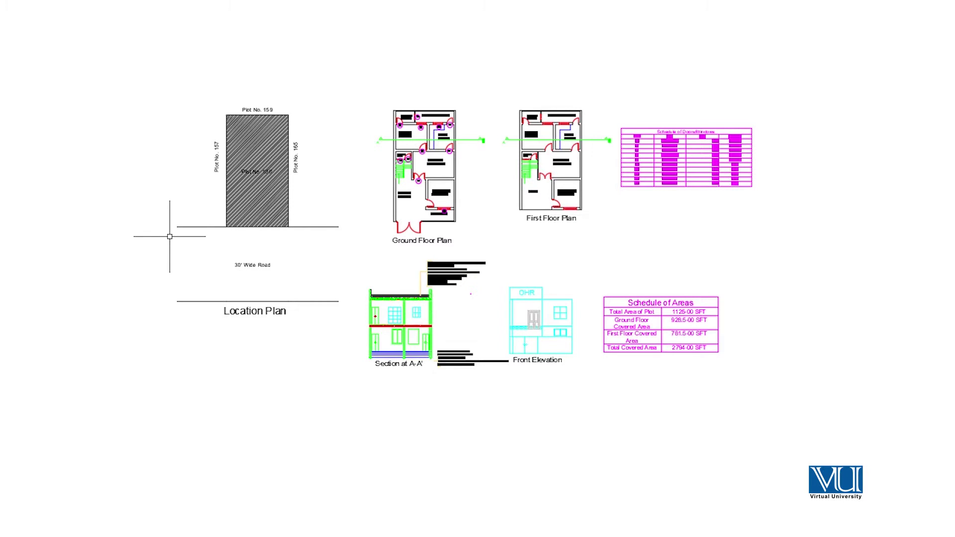
Step: Try window selections near the doors and windows schedule, then clear the selection
{"action": "left_click", "coordinate": [810, 87]}
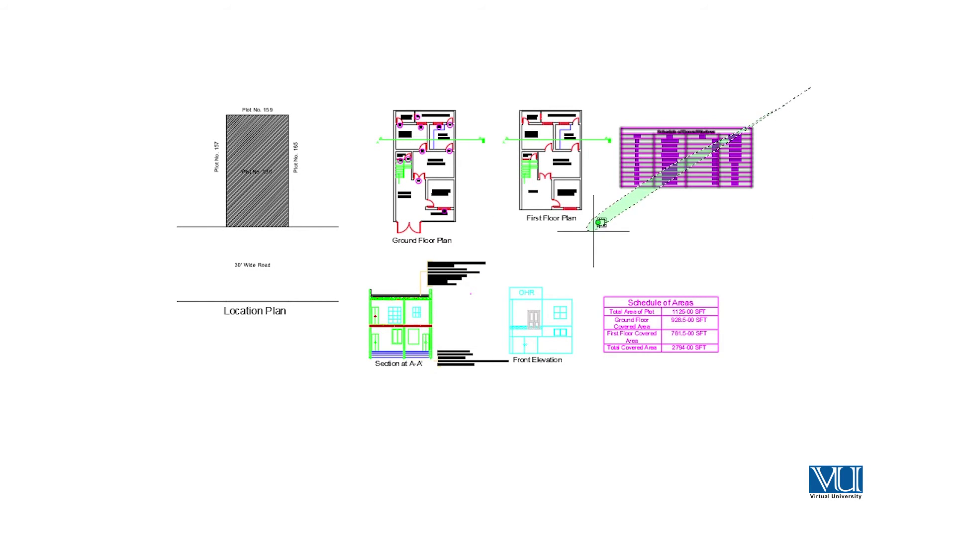
{"action": "left_click", "coordinate": [601, 217]}
{"action": "left_click", "coordinate": [842, 64]}
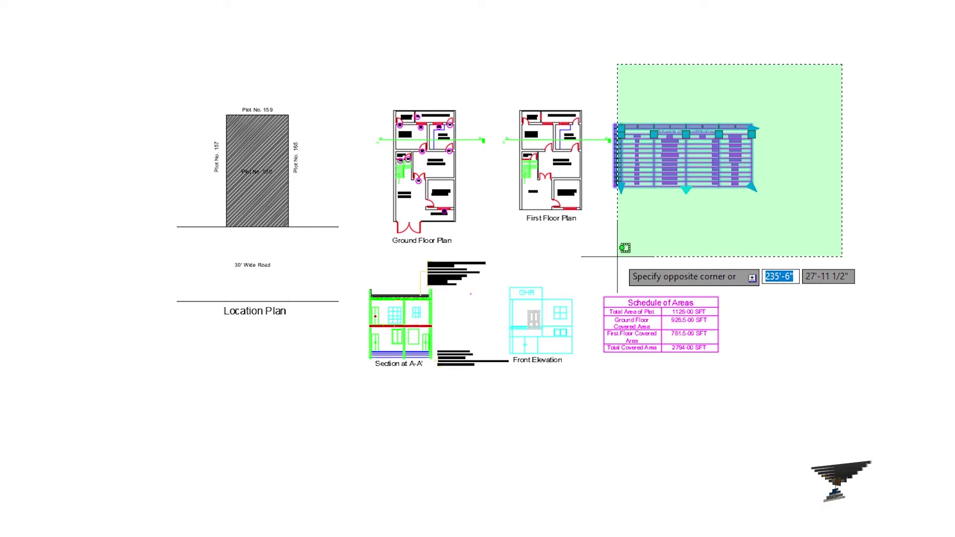
{"action": "left_click", "coordinate": [765, 217]}
{"action": "key", "text": "Escape"}
Step: Crossing-select the Schedule of Areas table and move it beside the Front Elevation
{"action": "left_click", "coordinate": [800, 234]}
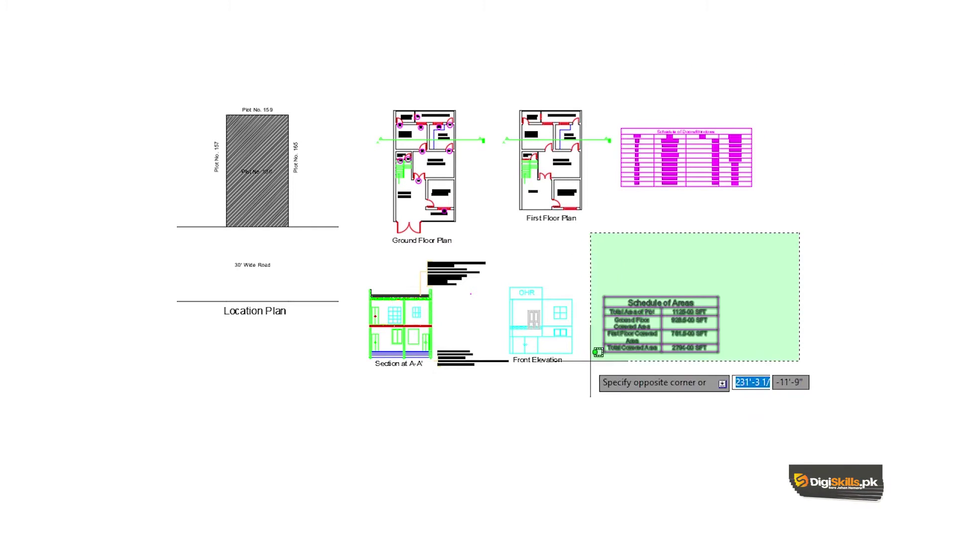
{"action": "left_click", "coordinate": [611, 401]}
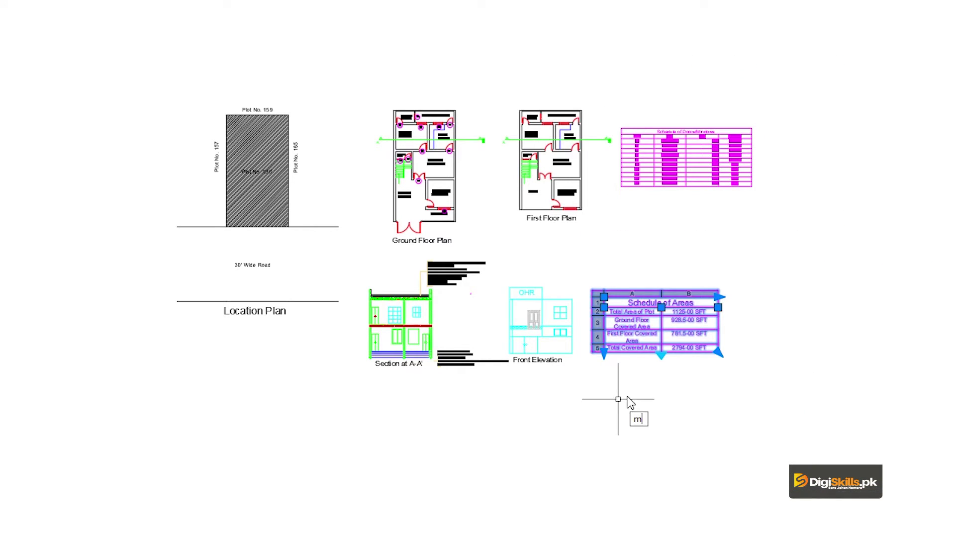
{"action": "key", "text": "Return"}
{"action": "left_click", "coordinate": [651, 322]}
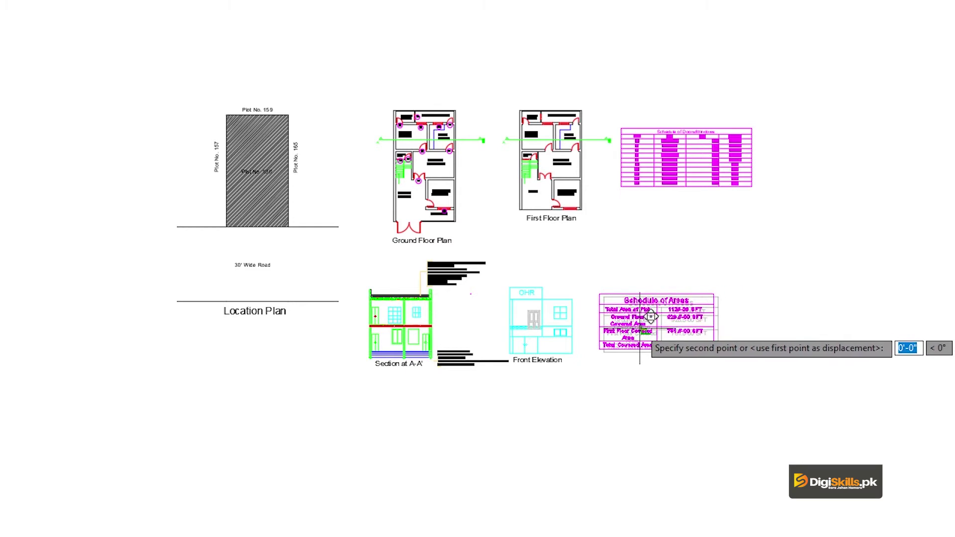
{"action": "left_click", "coordinate": [651, 318]}
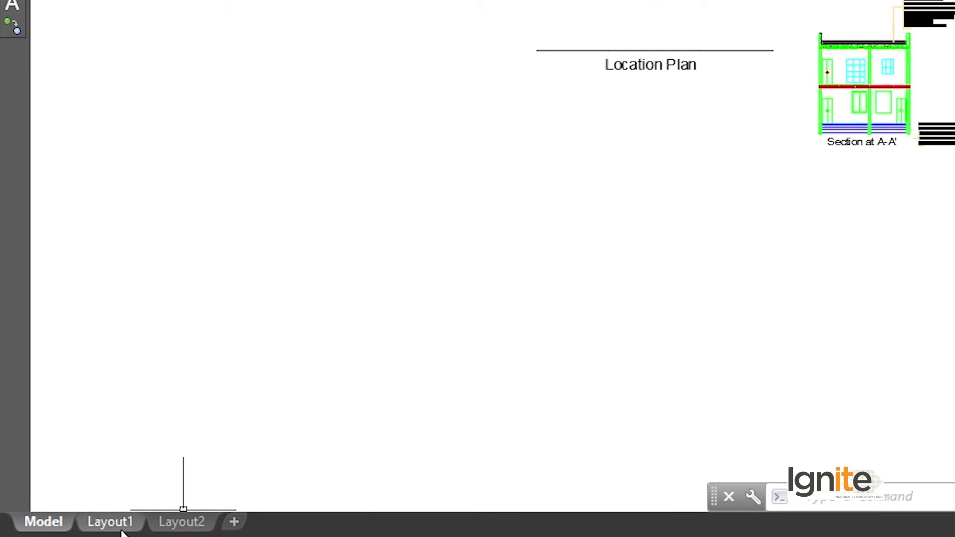
Step: View the Layout1 and Layout2 sheets, then add a new layout
{"action": "left_click", "coordinate": [116, 531]}
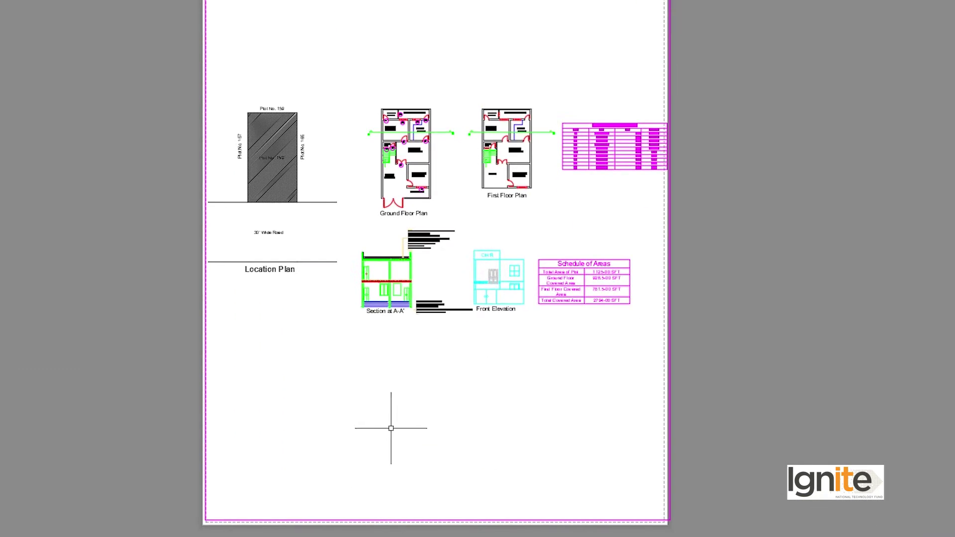
{"action": "scroll", "coordinate": [409, 385], "scroll_direction": "down", "scroll_amount": 3}
{"action": "middle_click_drag", "start_coordinate": [455, 368], "coordinate": [477, 389]}
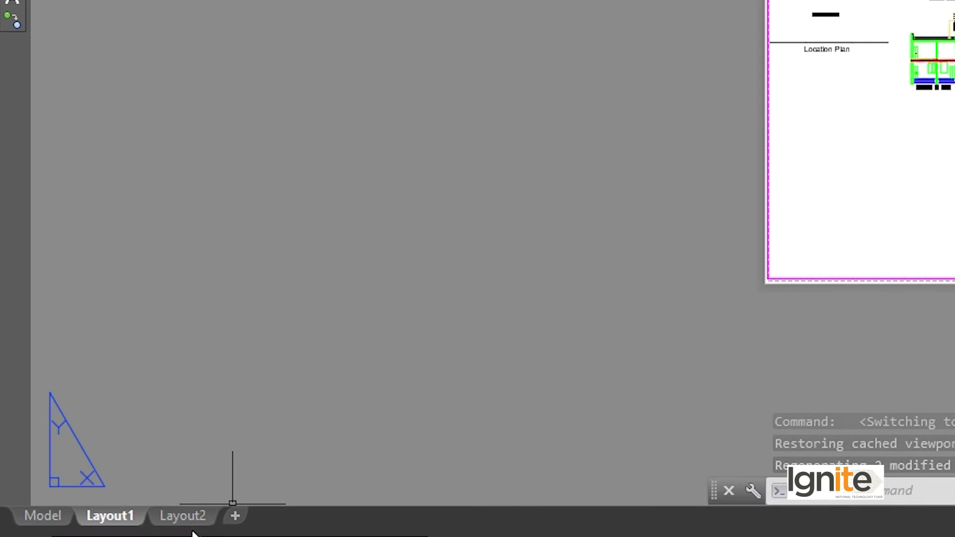
{"action": "left_click", "coordinate": [187, 520]}
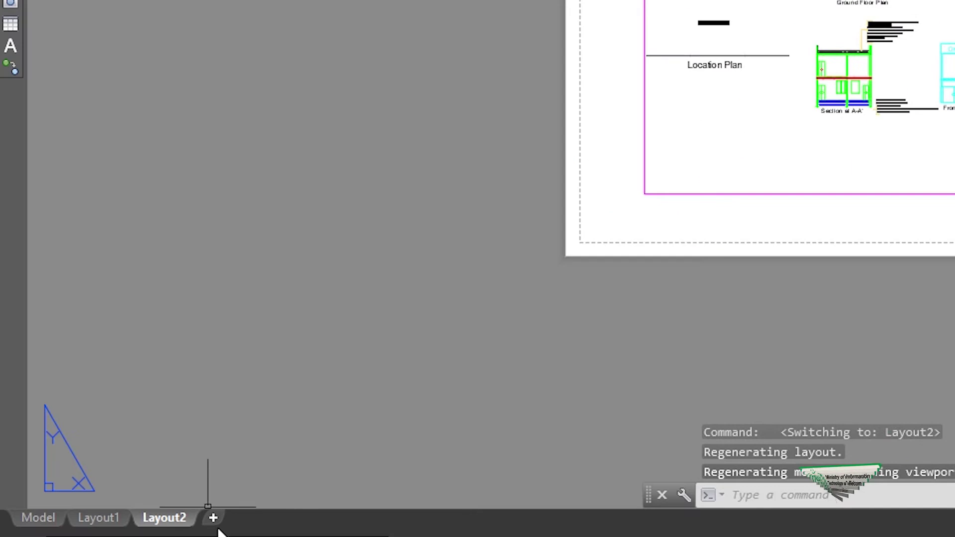
{"action": "left_click", "coordinate": [213, 518]}
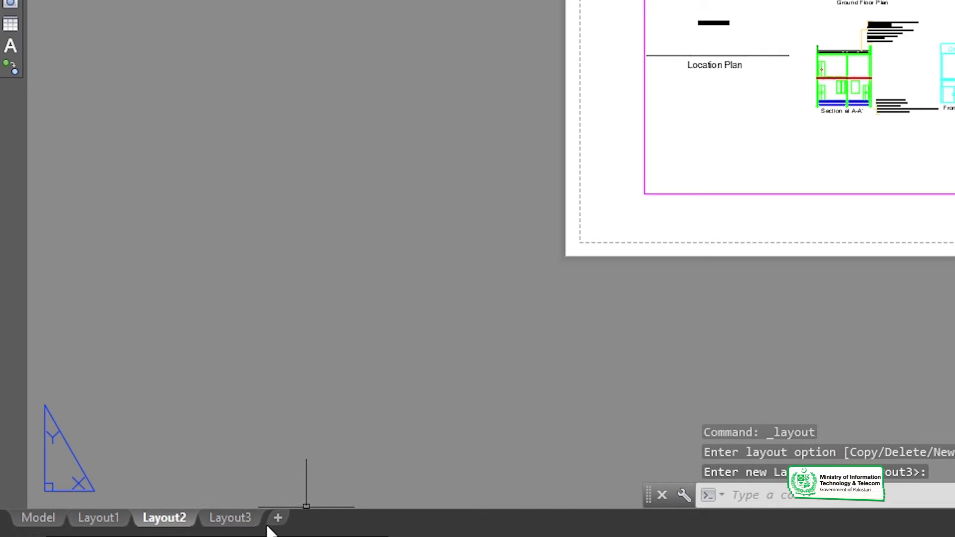
{"action": "right_click", "coordinate": [243, 520]}
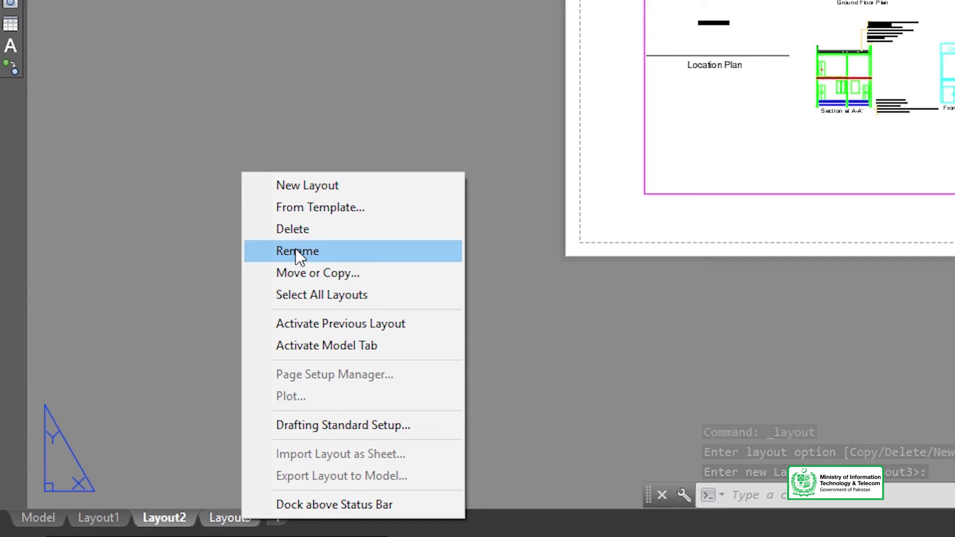
Step: Back on Layout2, delete the viewport holding the house drawings
{"action": "left_click", "coordinate": [161, 526]}
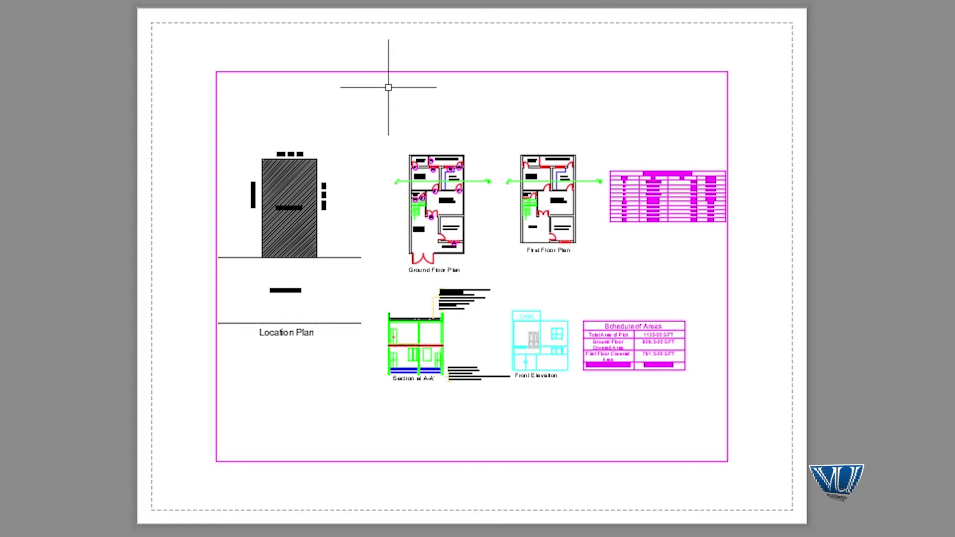
{"action": "left_click", "coordinate": [403, 71]}
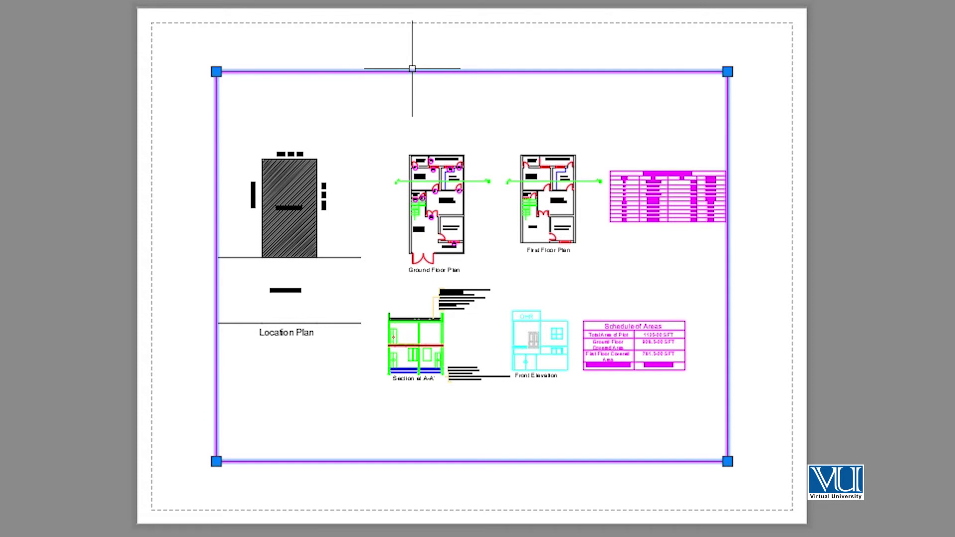
{"action": "key", "text": "Delete"}
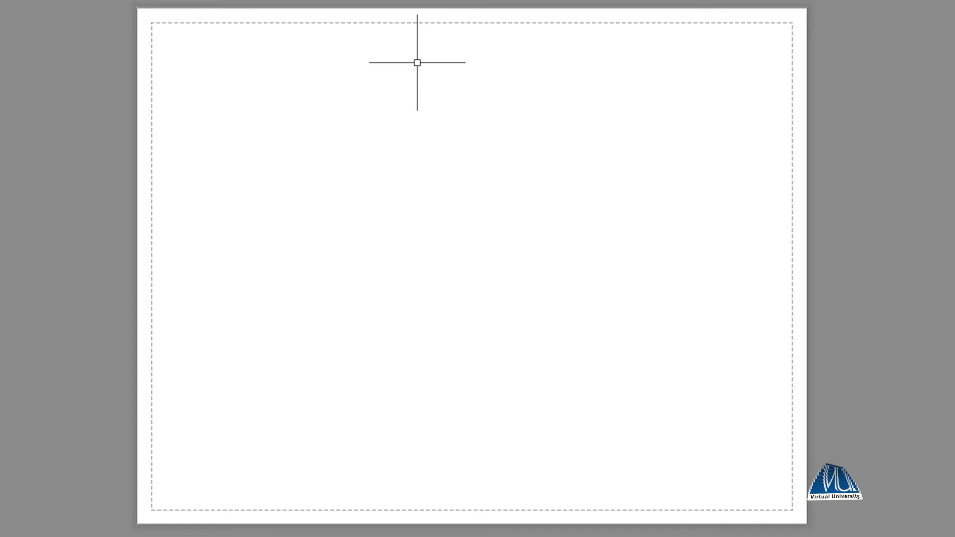
Step: Draw a 30 × 40 rectangle with REC from the sheet's top-left corner
{"action": "type", "text": "REc"}
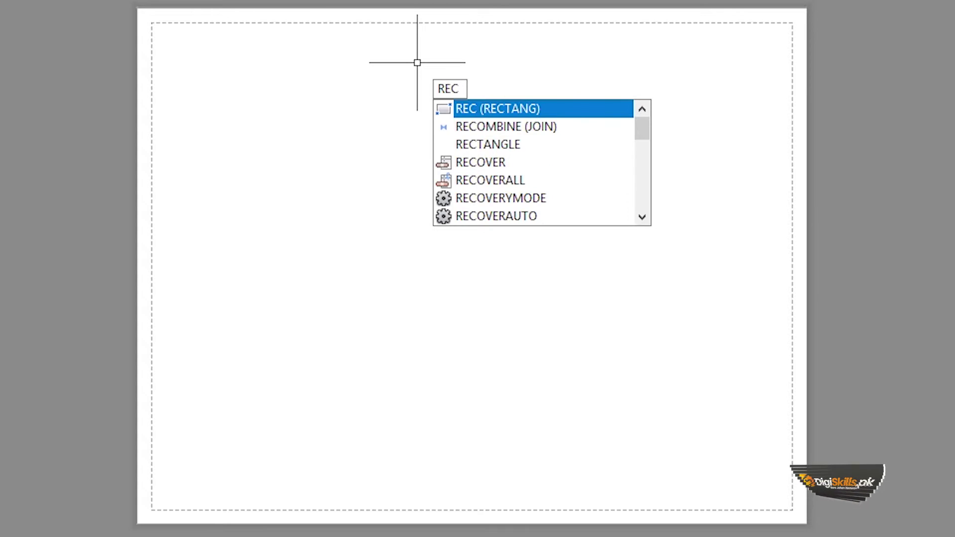
{"action": "key", "text": "Return"}
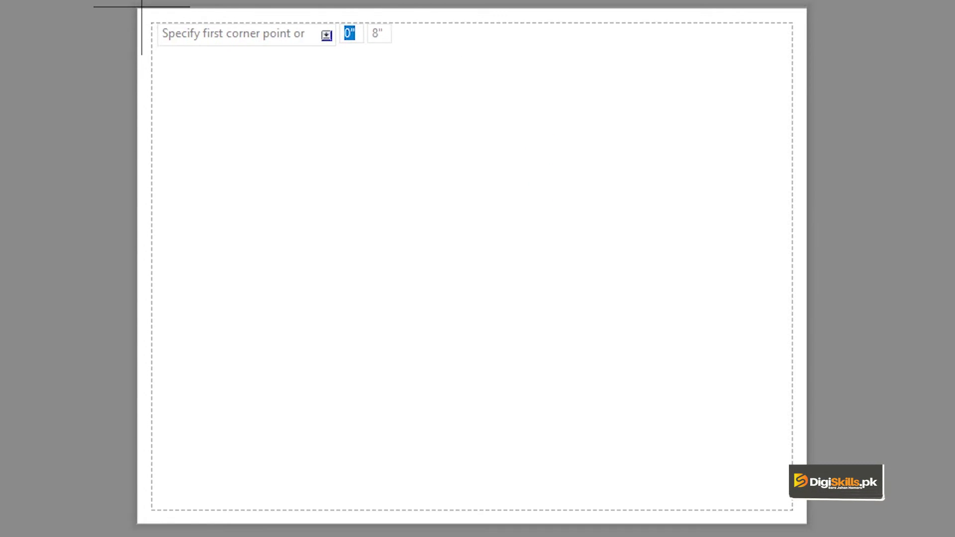
{"action": "left_click", "coordinate": [138, 9]}
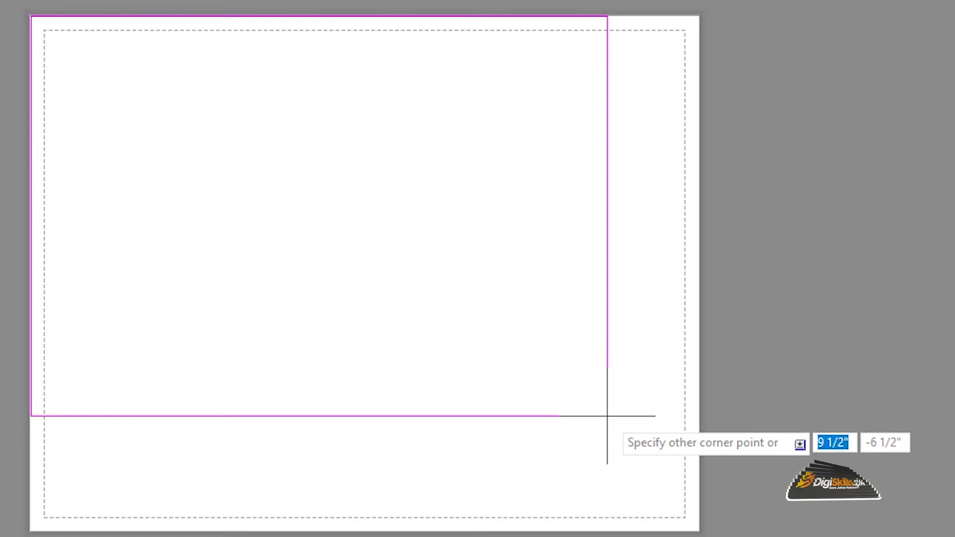
{"action": "type", "text": "30"}
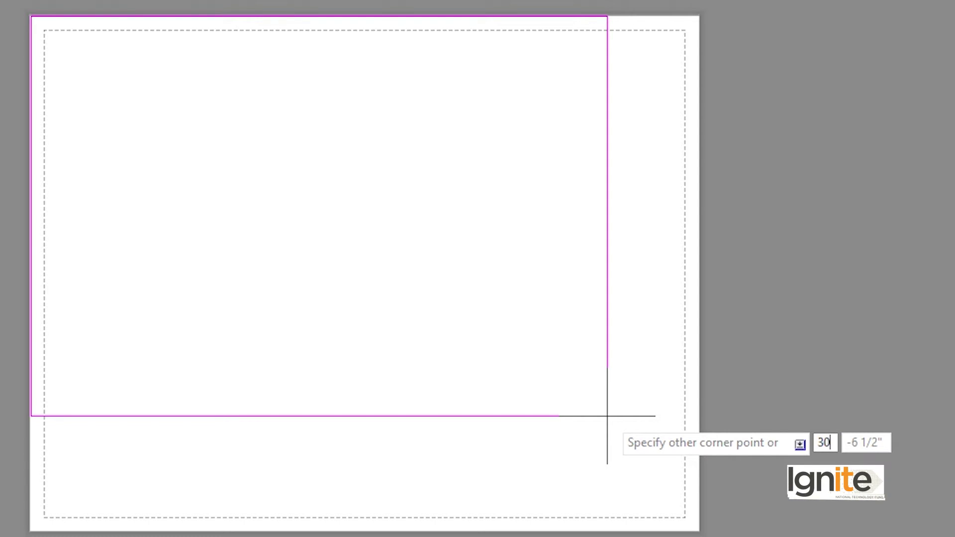
{"action": "key", "text": "Tab"}
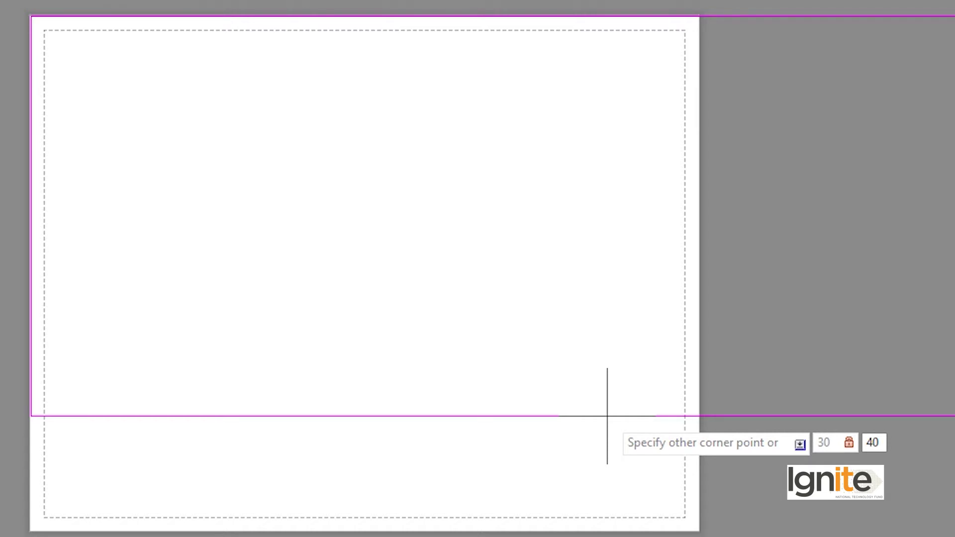
{"action": "key", "text": "Return"}
{"action": "scroll", "coordinate": [570, 378], "scroll_direction": "down", "scroll_amount": 8}
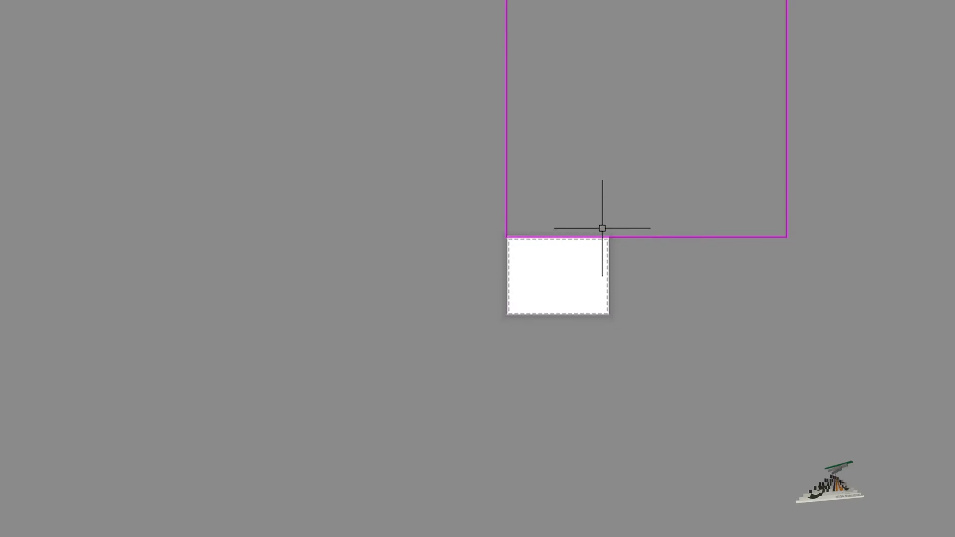
{"action": "scroll", "coordinate": [535, 222], "scroll_direction": "up", "scroll_amount": 2}
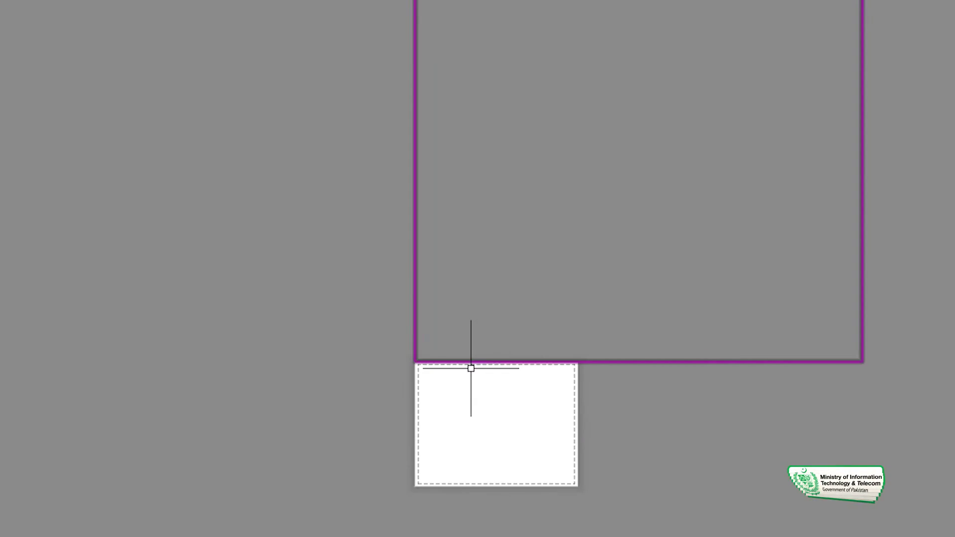
{"action": "scroll", "coordinate": [467, 378], "scroll_direction": "up", "scroll_amount": 6}
{"action": "middle_click_drag", "start_coordinate": [378, 292], "coordinate": [348, 218]}
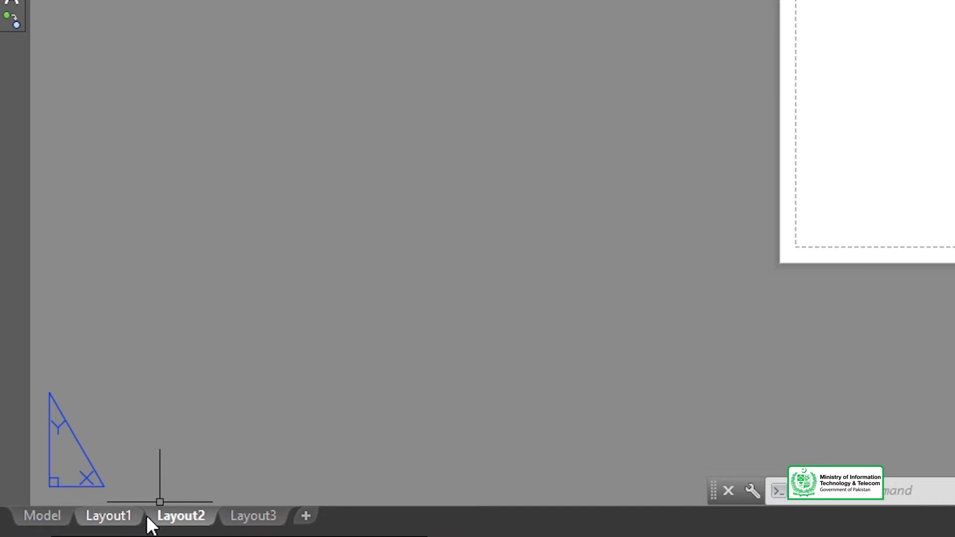
Step: Modify Layout2's page setup to use the AutoCAD PDF (General Documentation).pc3 plotter
{"action": "right_click", "coordinate": [186, 517]}
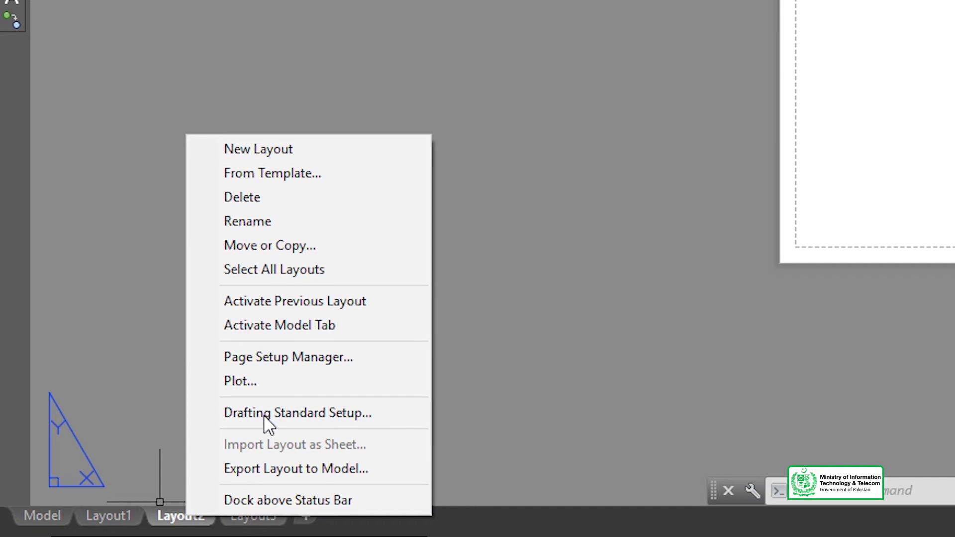
{"action": "left_click", "coordinate": [263, 358]}
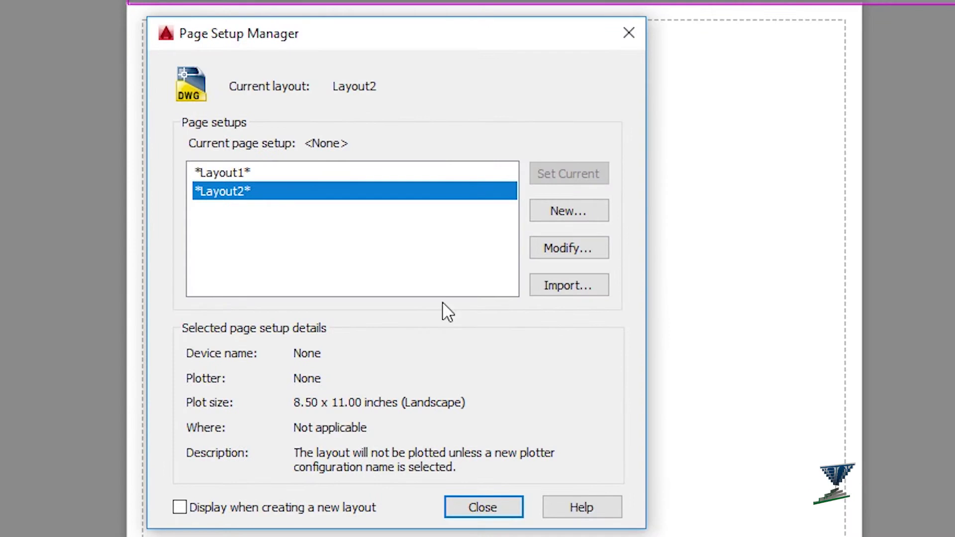
{"action": "left_click", "coordinate": [570, 250]}
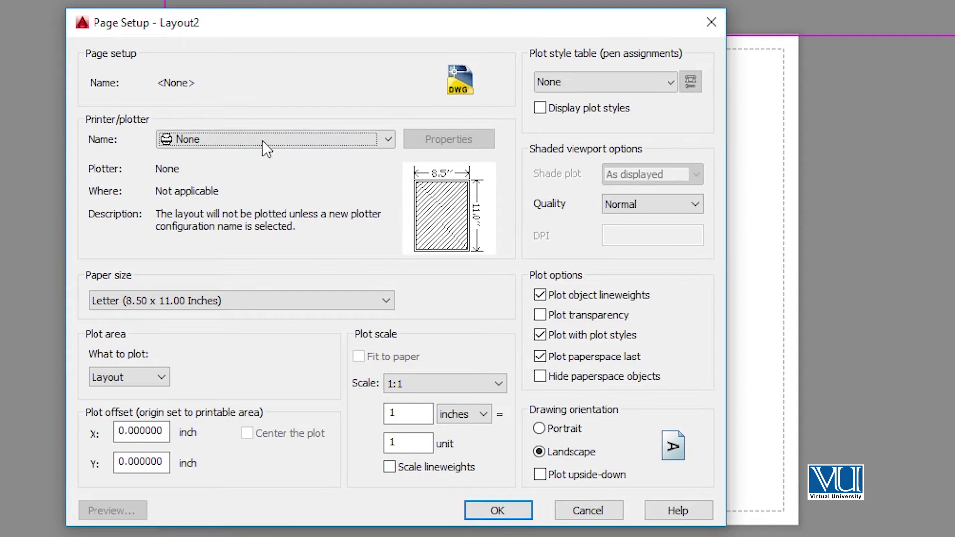
{"action": "left_click", "coordinate": [206, 139]}
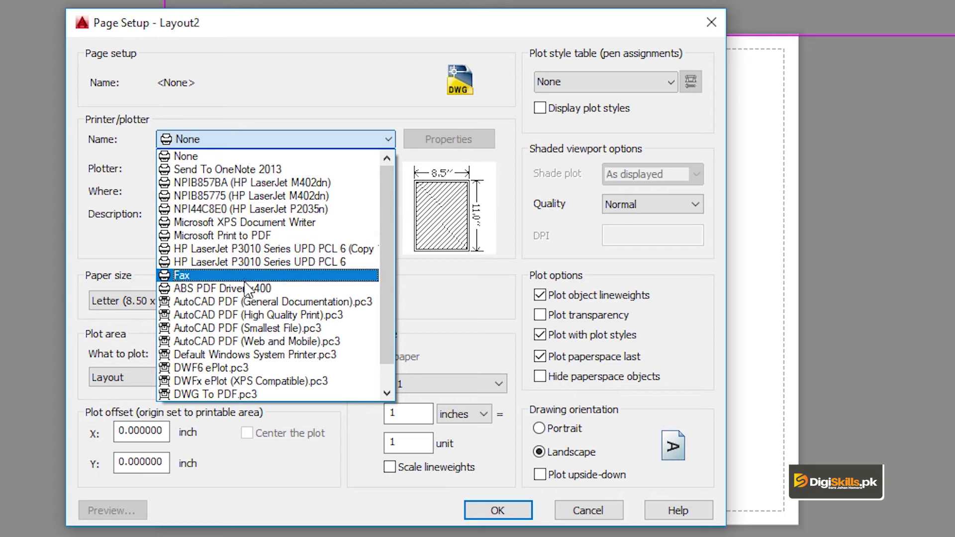
{"action": "left_click", "coordinate": [258, 306]}
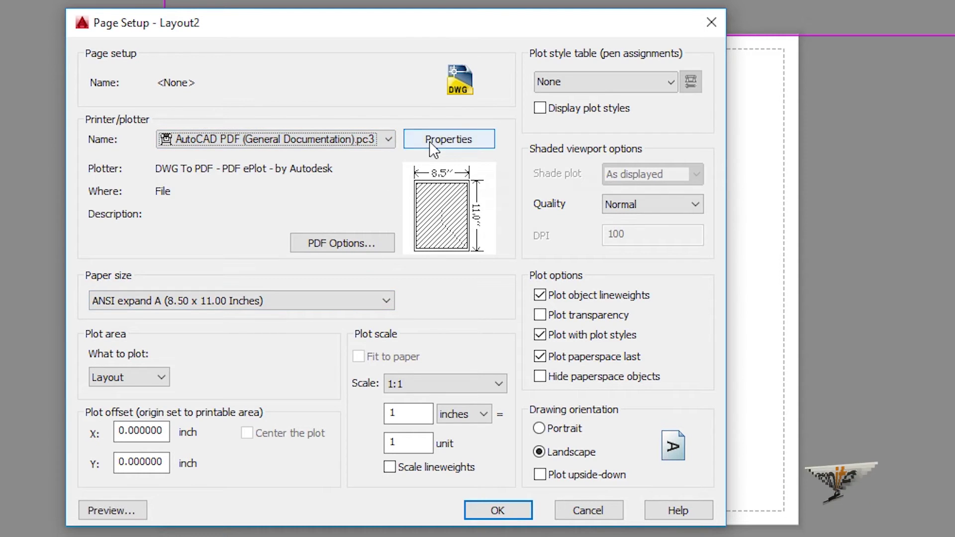
{"action": "left_click", "coordinate": [448, 140]}
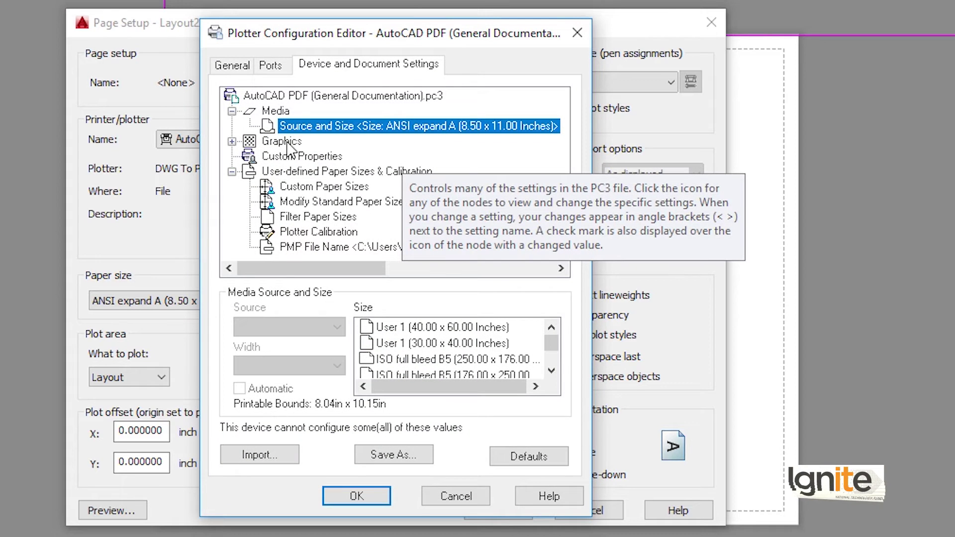
Step: Add a 30 × 40 inch custom paper size, User 2, with default 0.25-inch margins
{"action": "left_click", "coordinate": [291, 157]}
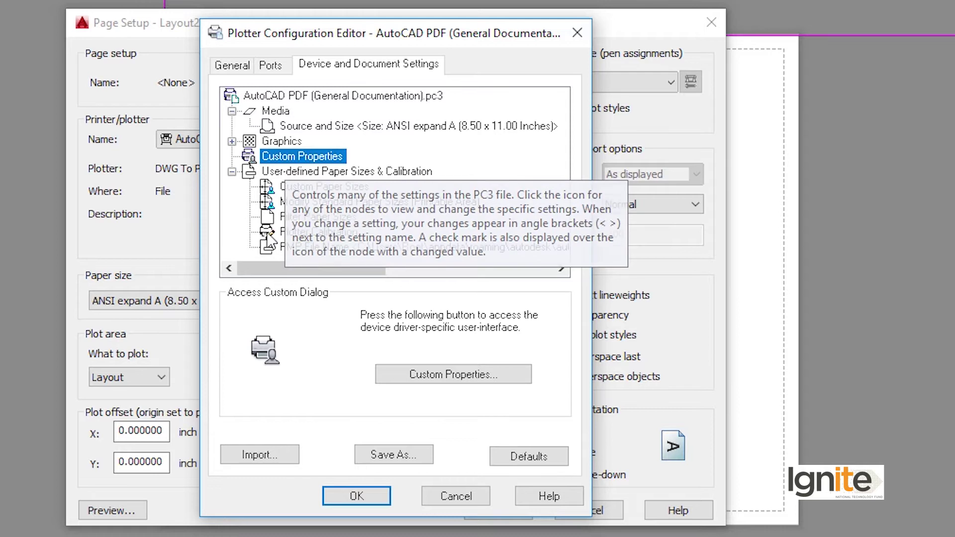
{"action": "left_click", "coordinate": [339, 190]}
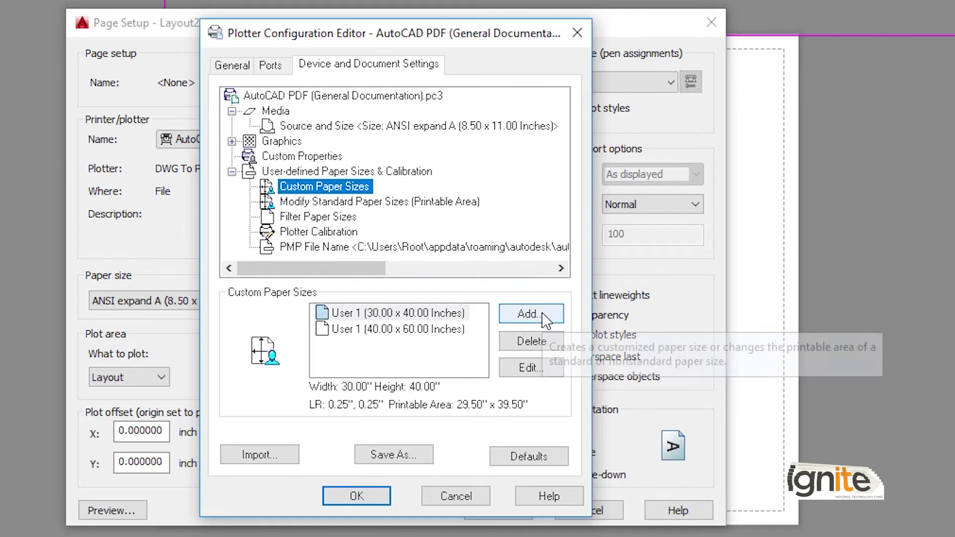
{"action": "left_click", "coordinate": [544, 317]}
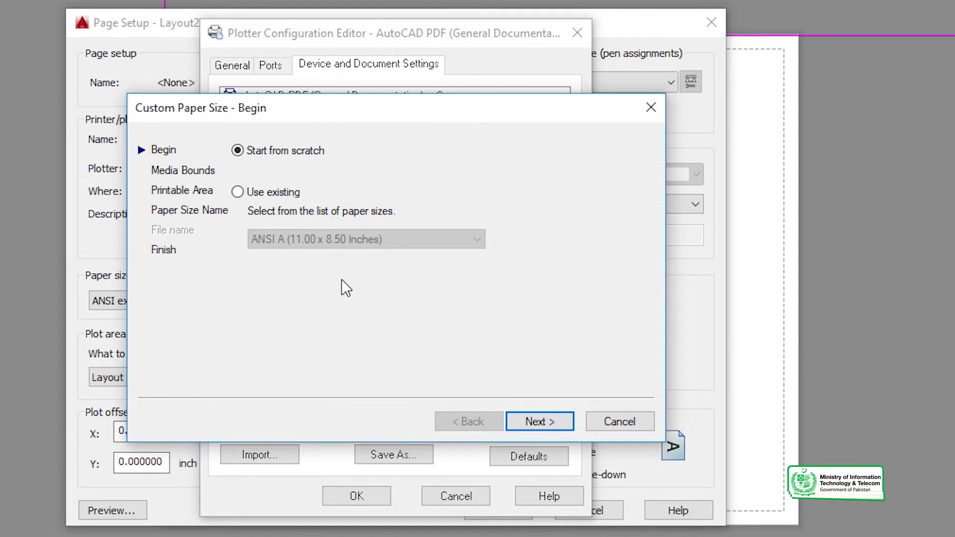
{"action": "left_click", "coordinate": [539, 416]}
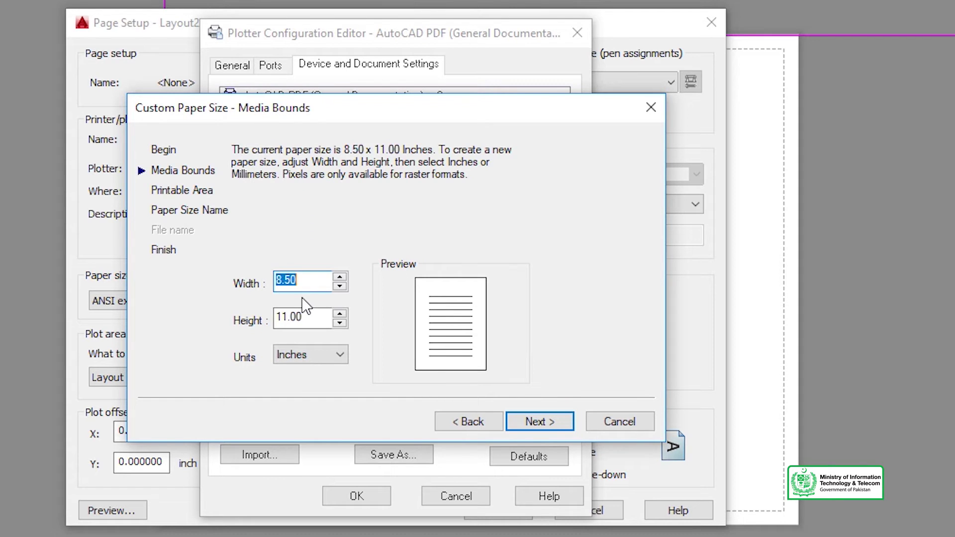
{"action": "type", "text": "30"}
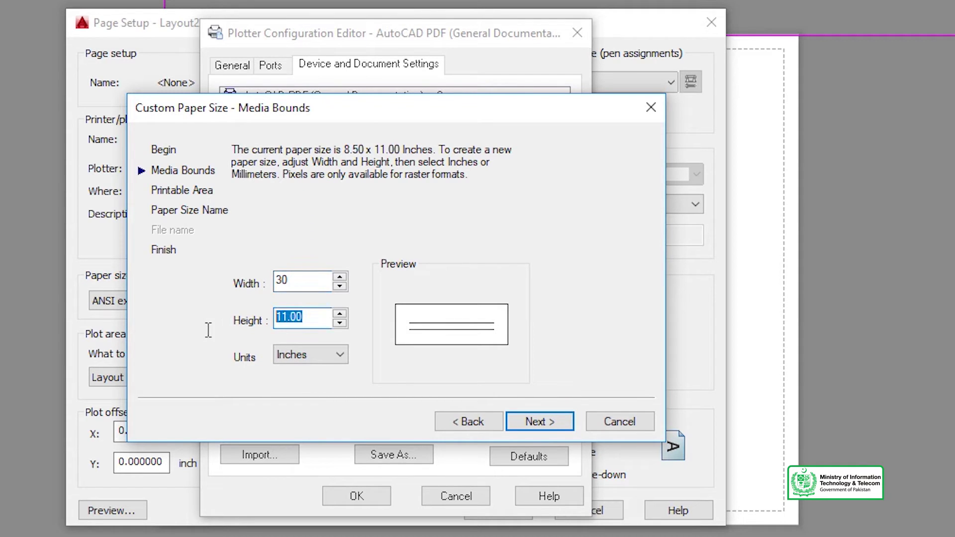
{"action": "type", "text": "40"}
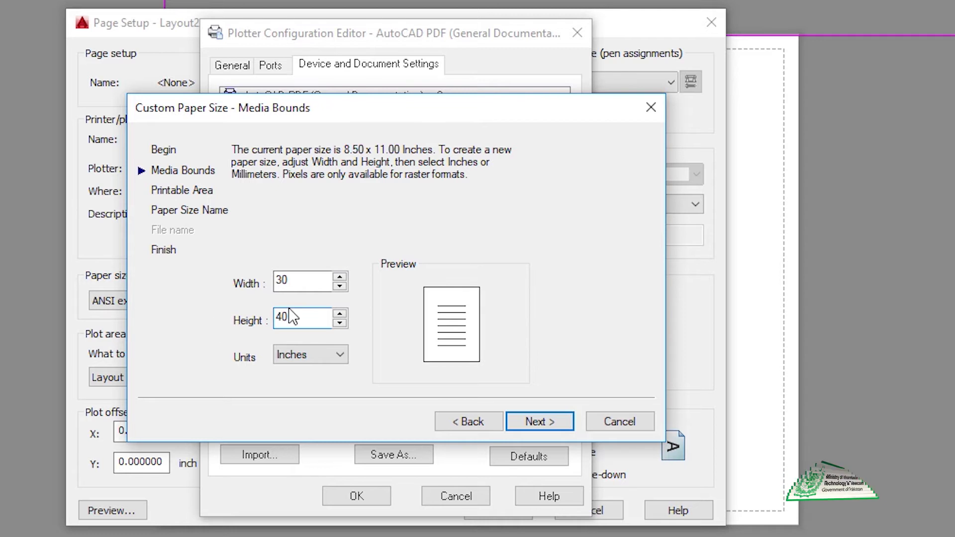
{"action": "left_click", "coordinate": [528, 422]}
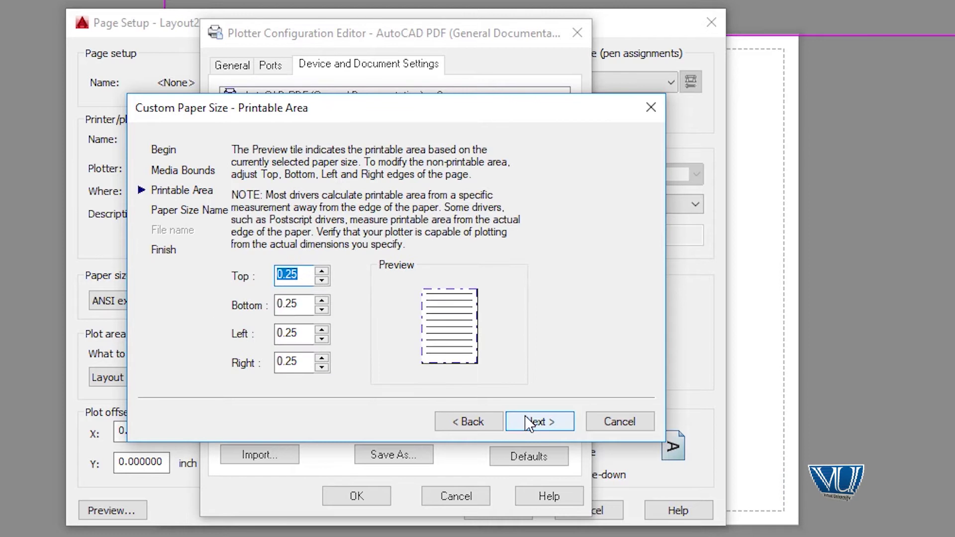
{"action": "left_click", "coordinate": [527, 422]}
{"action": "left_click", "coordinate": [527, 422]}
{"action": "left_click", "coordinate": [534, 420]}
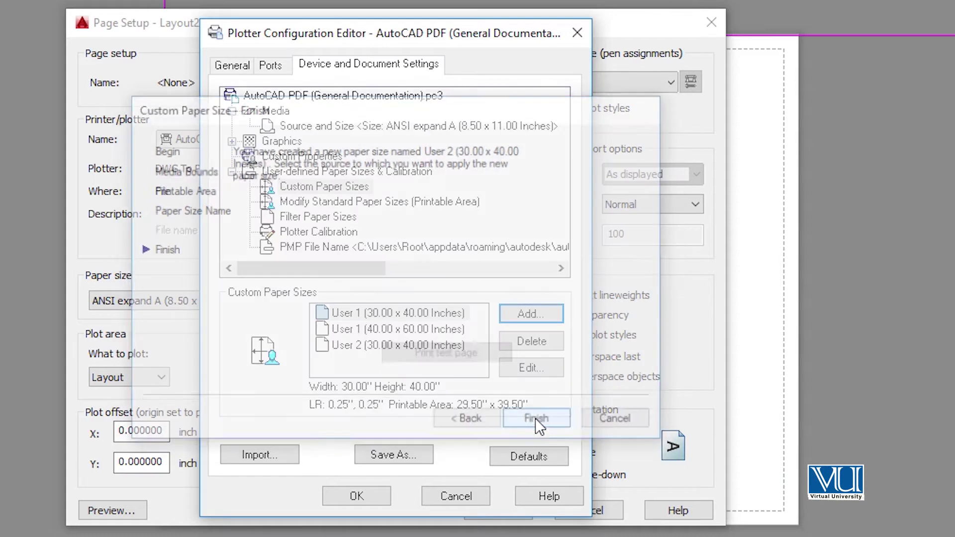
{"action": "left_click", "coordinate": [355, 496]}
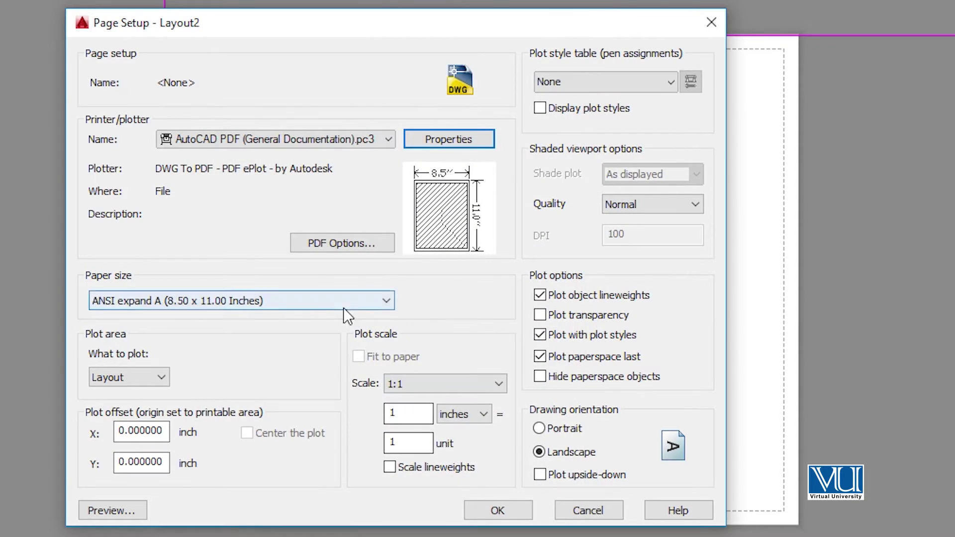
Step: Apply the User 2 (30.00 x 40.00 Inches) paper size to Layout2's page setup
{"action": "left_click", "coordinate": [279, 300]}
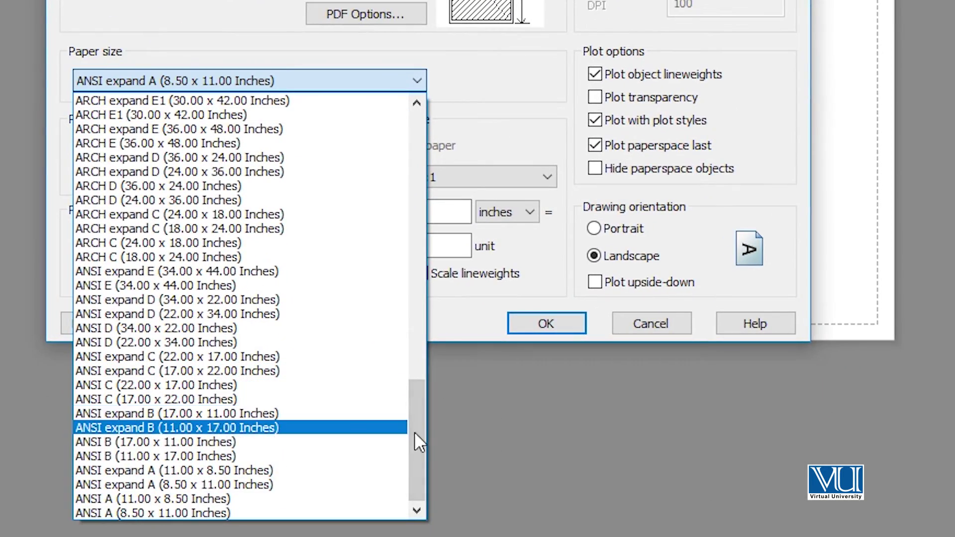
{"action": "left_click_drag", "start_coordinate": [418, 427], "coordinate": [416, 130]}
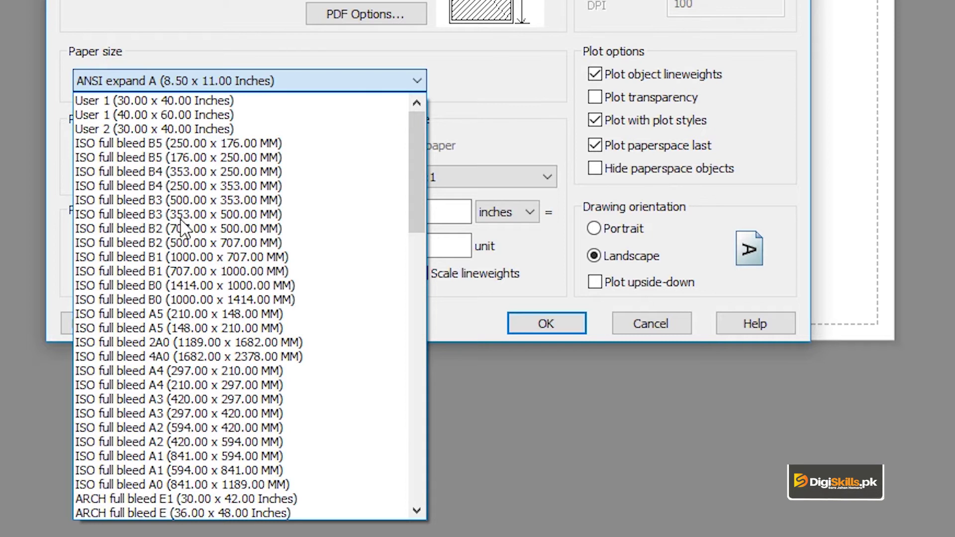
{"action": "left_click", "coordinate": [175, 127]}
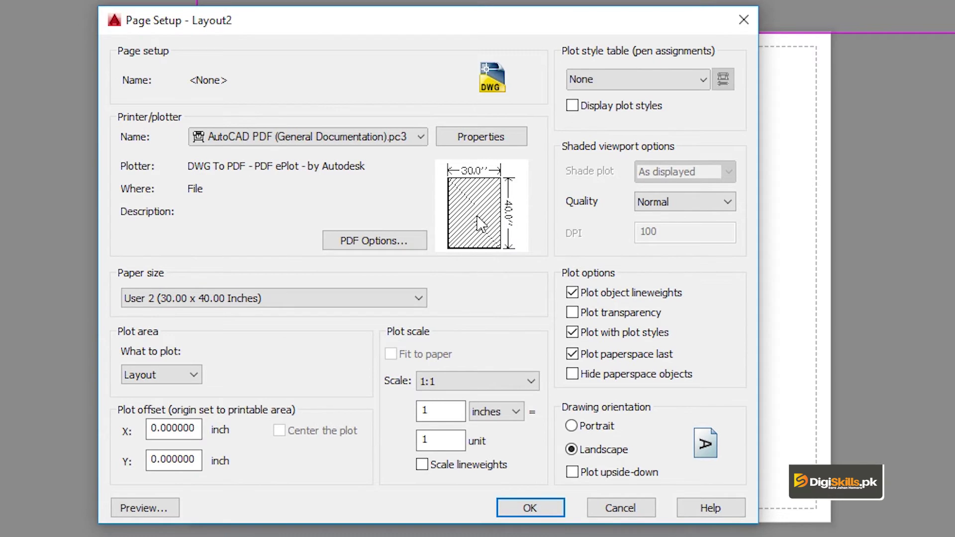
{"action": "mouse_move", "coordinate": [475, 209]}
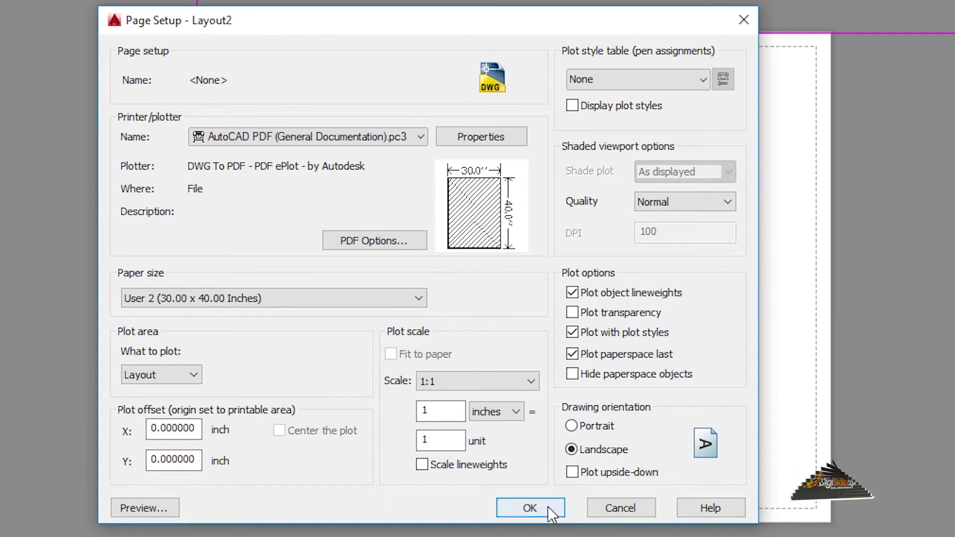
{"action": "left_click", "coordinate": [535, 509]}
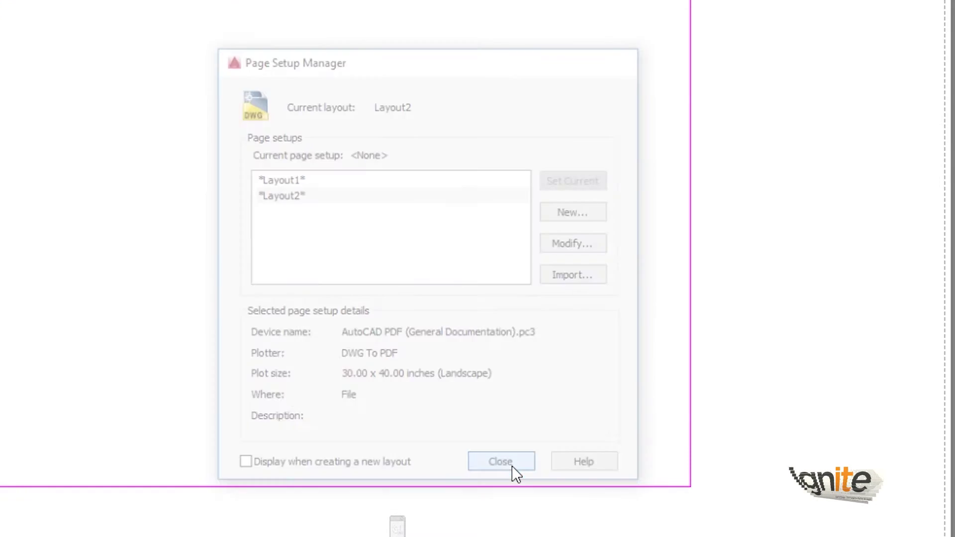
{"action": "left_click", "coordinate": [503, 467]}
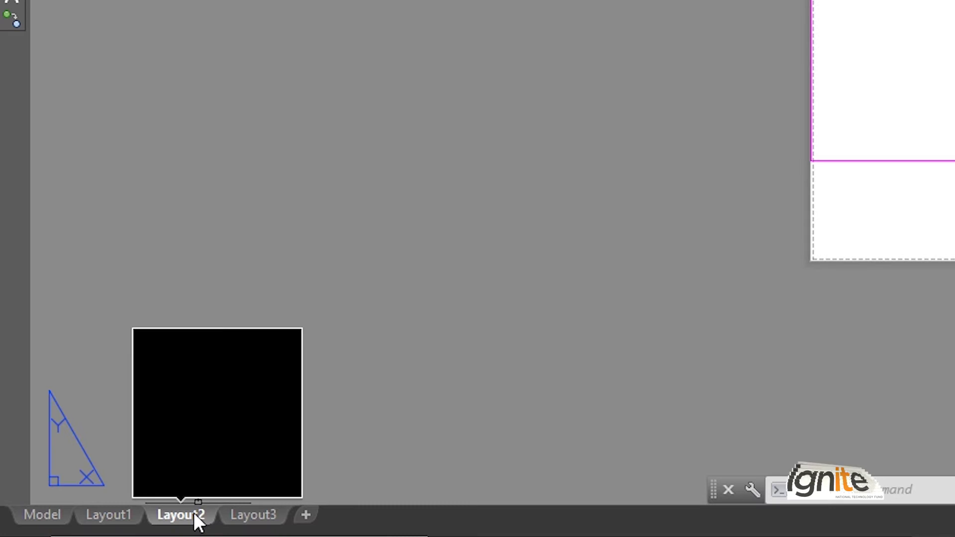
Step: Set Layout2's page setup drawing orientation to Portrait
{"action": "right_click", "coordinate": [193, 512]}
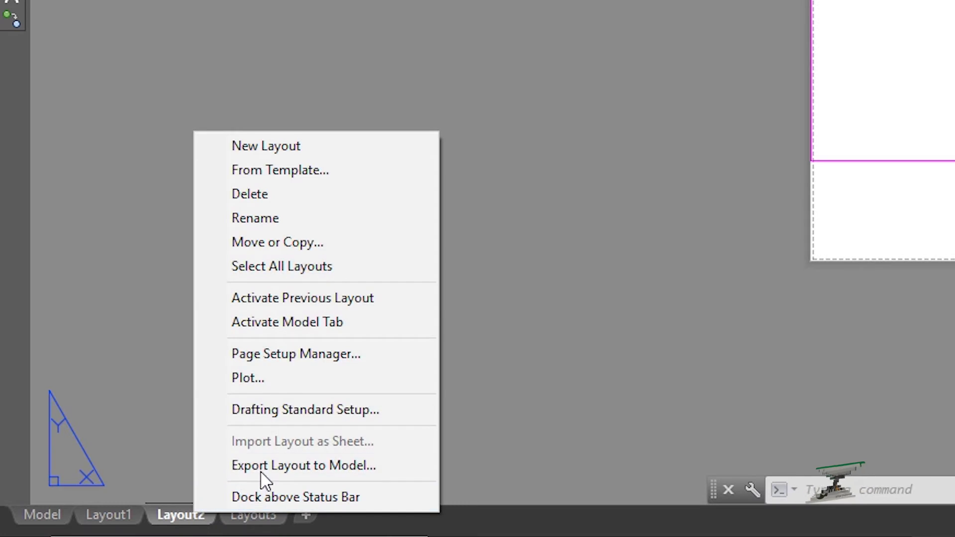
{"action": "left_click", "coordinate": [299, 356]}
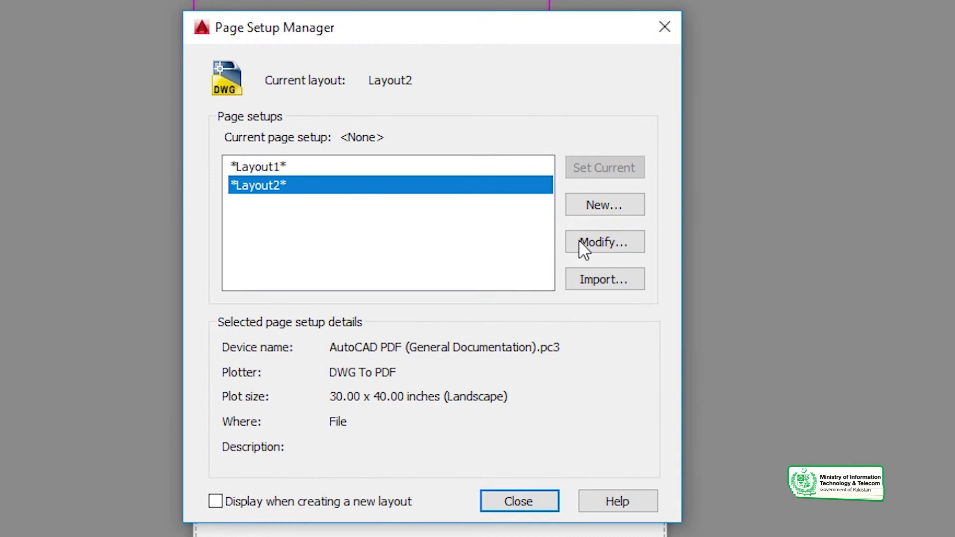
{"action": "left_click", "coordinate": [583, 247]}
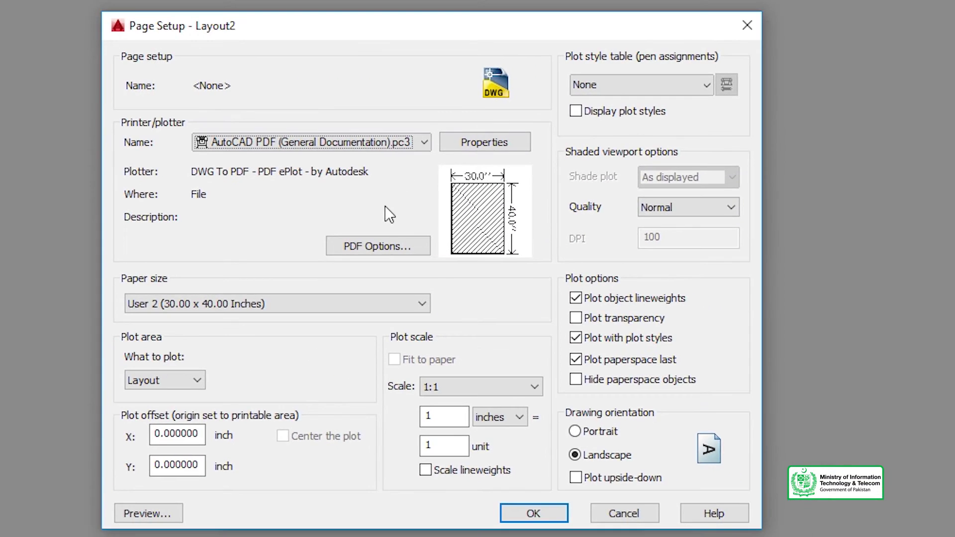
{"action": "left_click", "coordinate": [605, 435]}
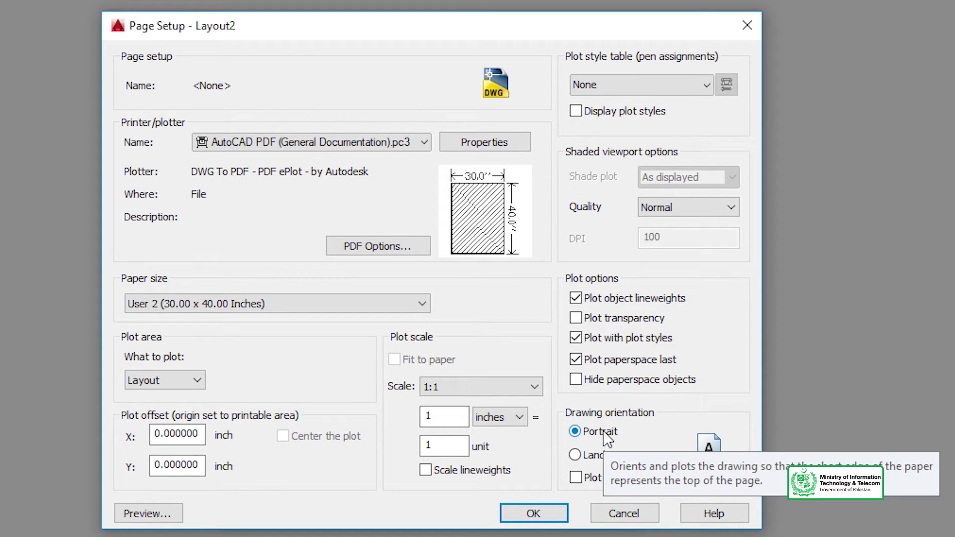
{"action": "left_click", "coordinate": [533, 514]}
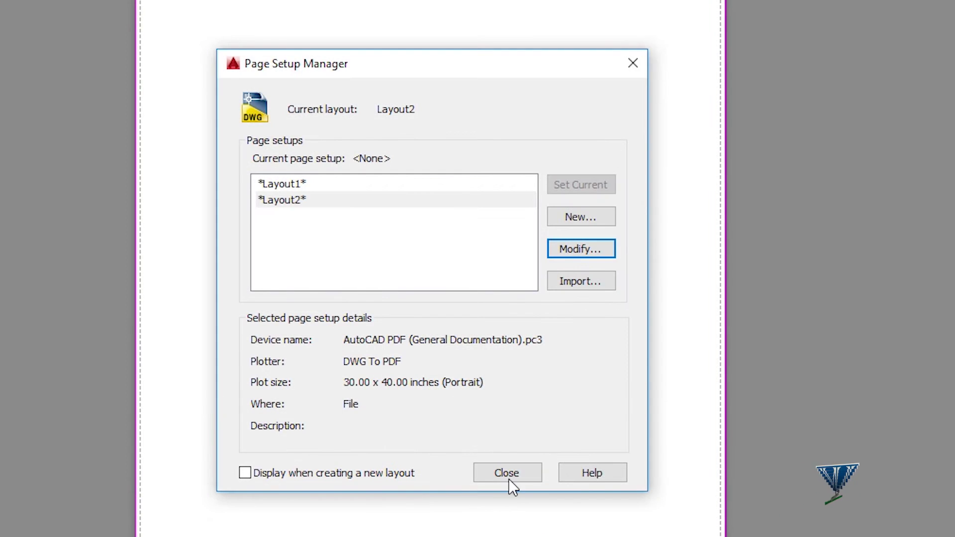
{"action": "left_click", "coordinate": [507, 475]}
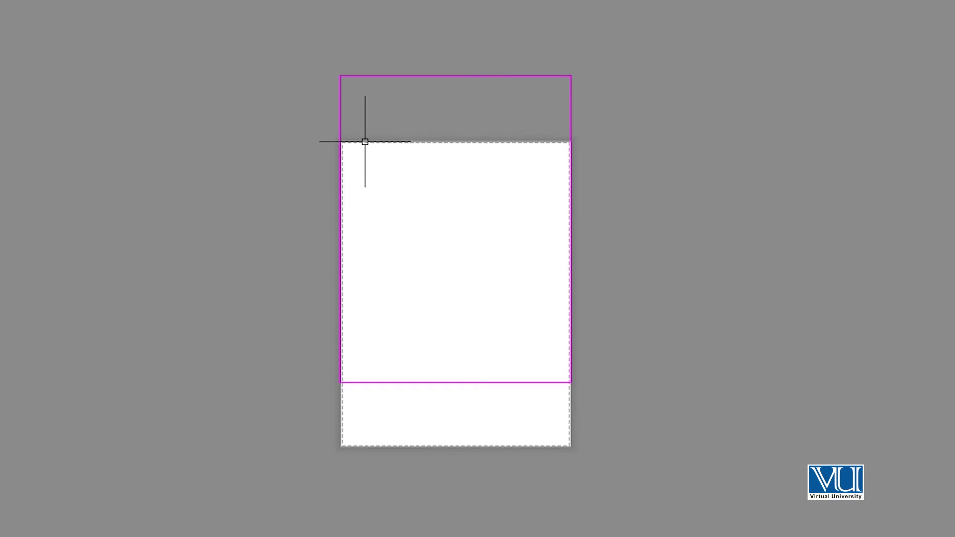
Step: Move the rectangle down by its lower-left corner onto the sheet's bottom edge
{"action": "left_click", "coordinate": [434, 381]}
{"action": "key", "text": "Return"}
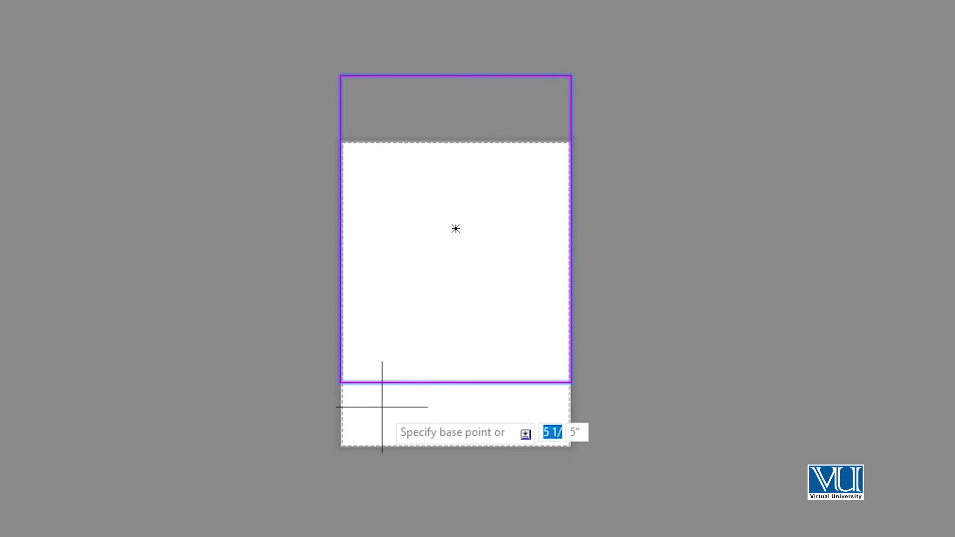
{"action": "left_click", "coordinate": [340, 382]}
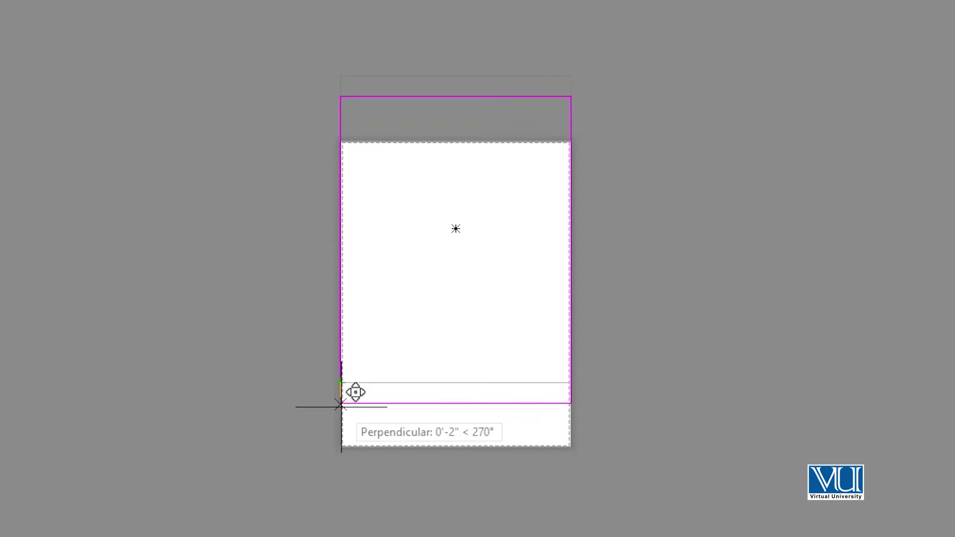
{"action": "left_click", "coordinate": [340, 445]}
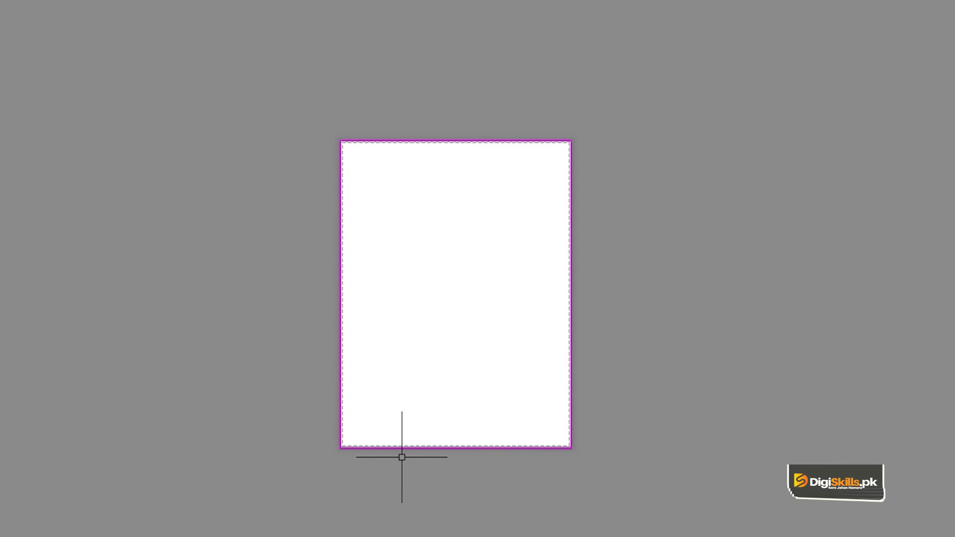
{"action": "middle_click_drag", "start_coordinate": [435, 256], "coordinate": [292, 219]}
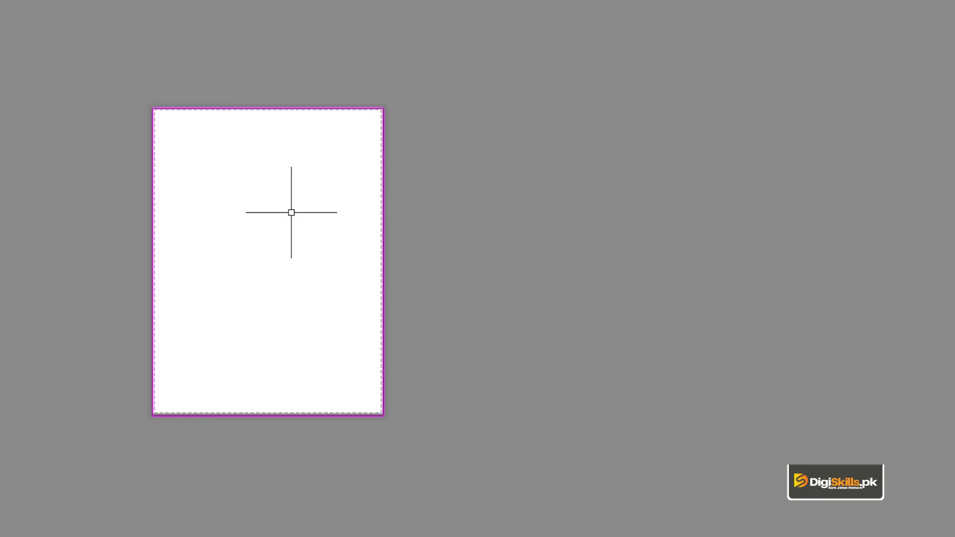
Step: Create an MV viewport from the sheet's top-left corner to its bottom-right corner
{"action": "type", "text": "MV"}
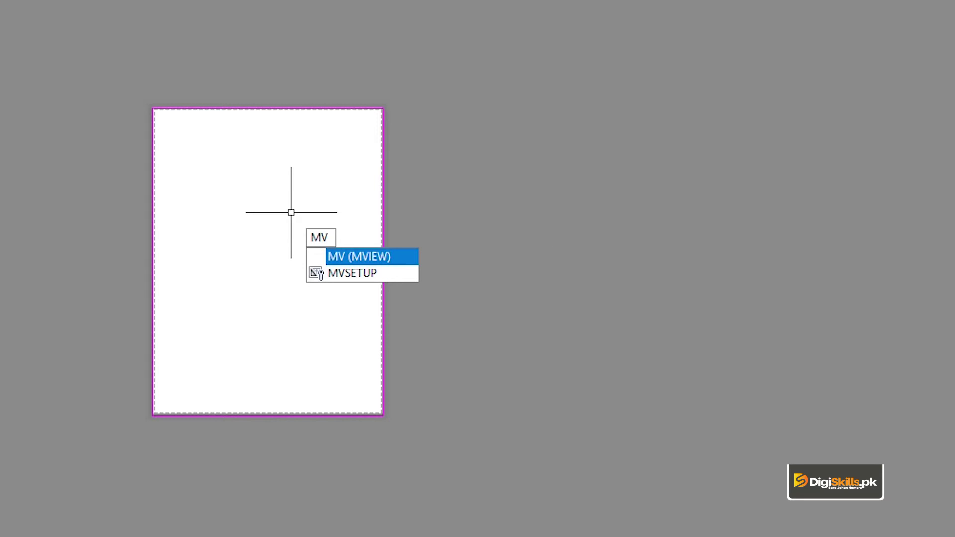
{"action": "key", "text": "Return"}
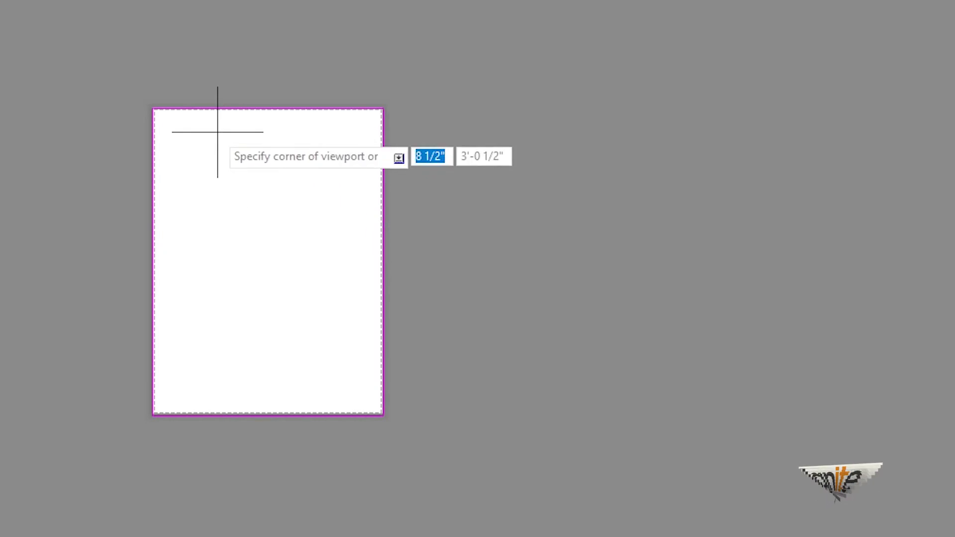
{"action": "left_click", "coordinate": [153, 108]}
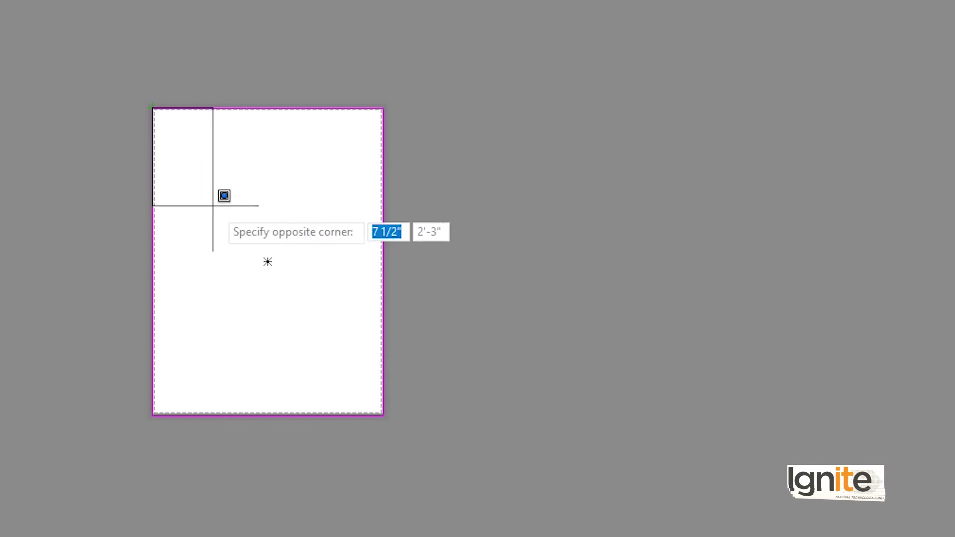
{"action": "left_click", "coordinate": [383, 415]}
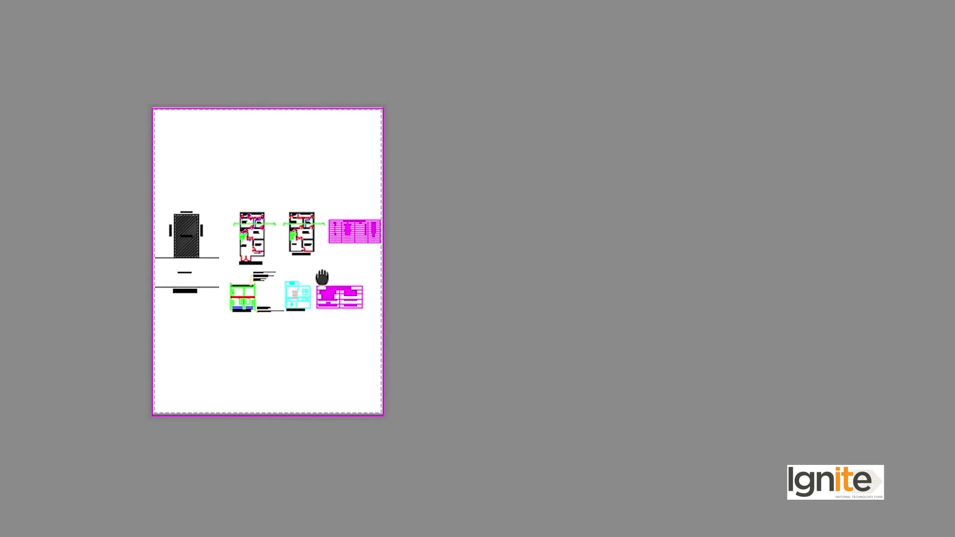
Step: Look over the sheet, then activate the viewport with MS
{"action": "middle_click_drag", "start_coordinate": [322, 277], "coordinate": [384, 245]}
{"action": "scroll", "coordinate": [390, 213], "scroll_direction": "up", "scroll_amount": 4}
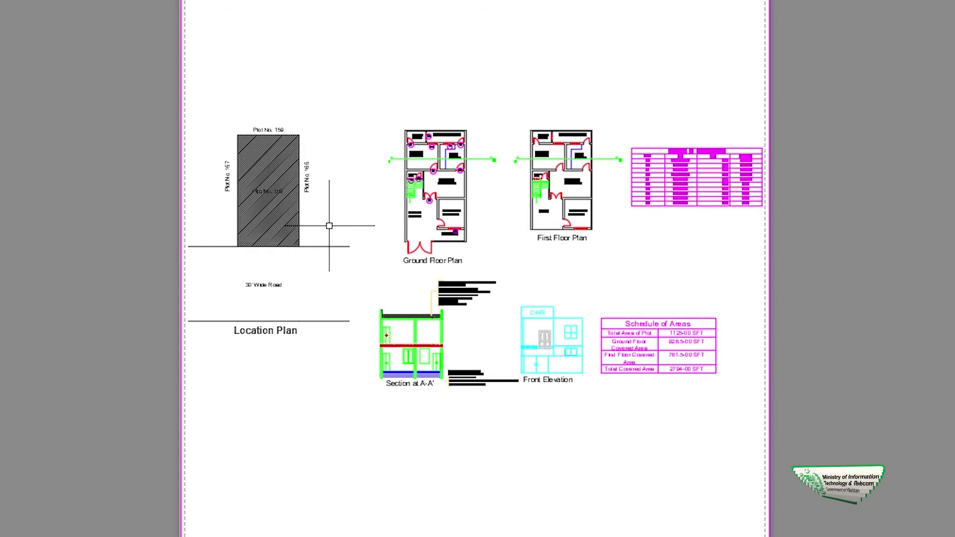
{"action": "scroll", "coordinate": [409, 228], "scroll_direction": "down", "scroll_amount": 2}
{"action": "middle_click_drag", "start_coordinate": [413, 224], "coordinate": [514, 224]}
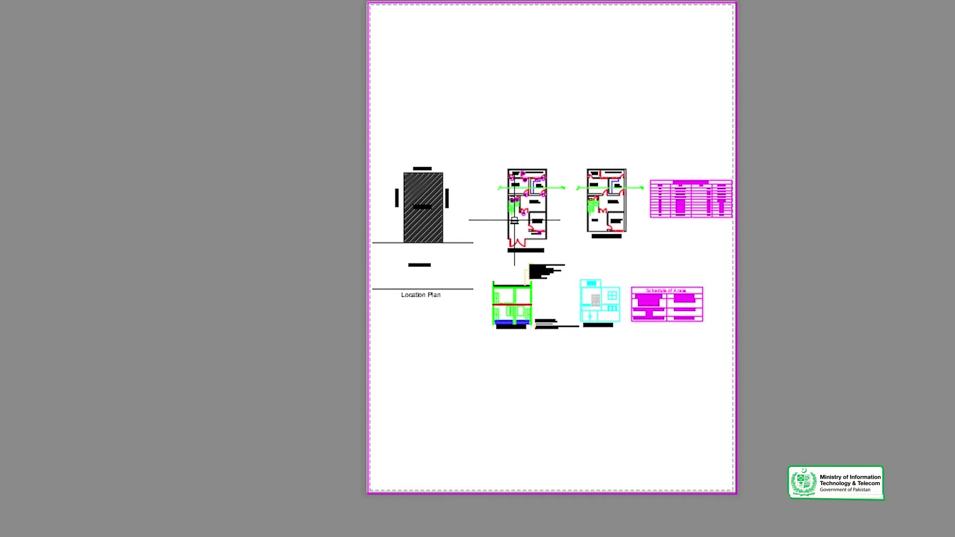
{"action": "type", "text": "M"}
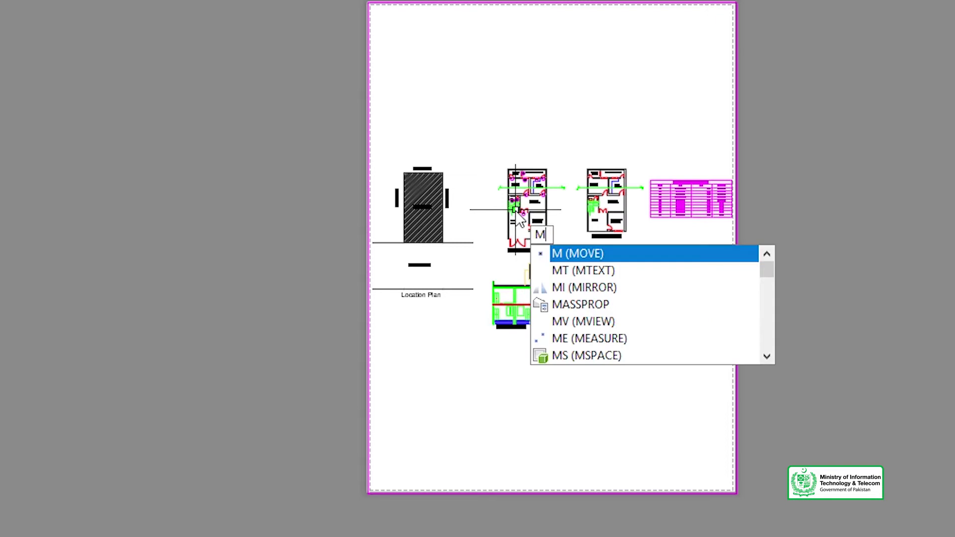
{"action": "type", "text": "S"}
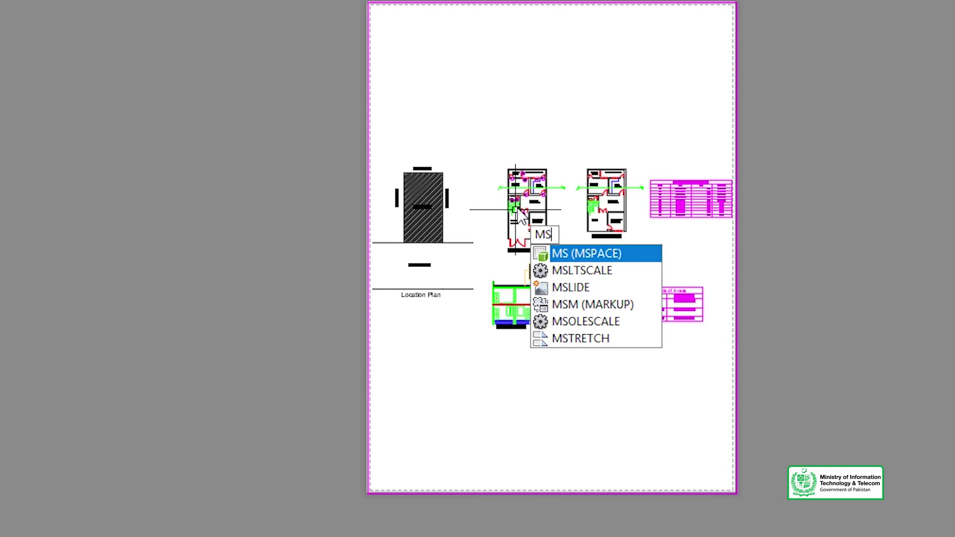
{"action": "key", "text": "Return"}
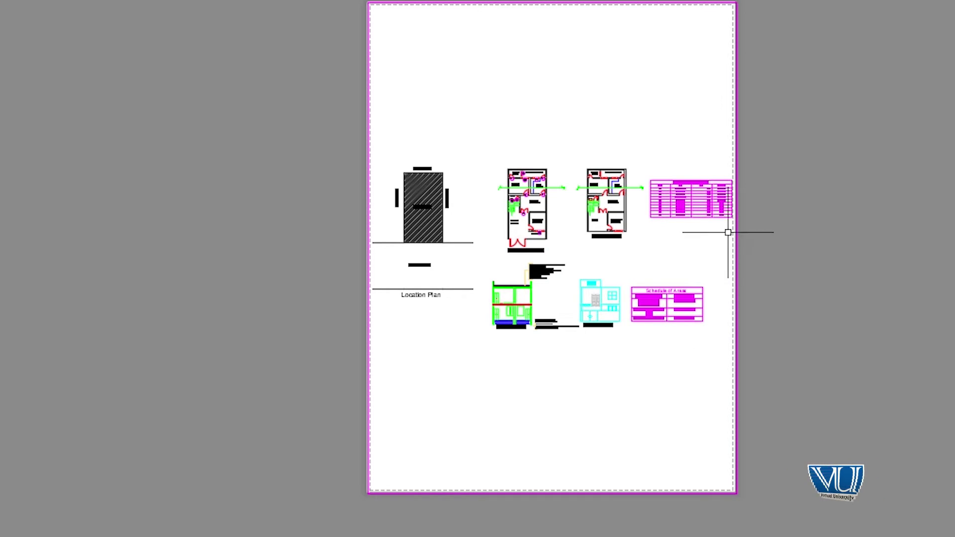
{"action": "type", "text": "ms"}
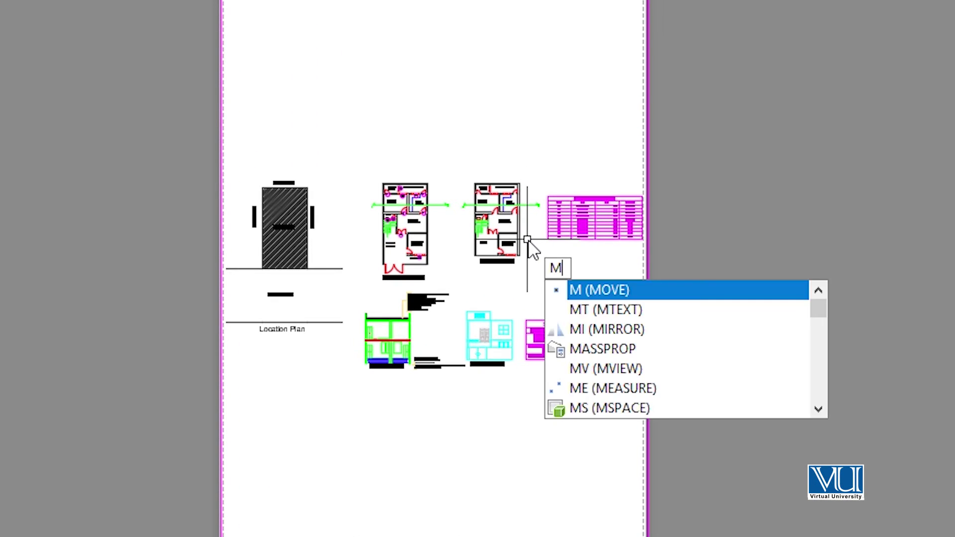
{"action": "key", "text": "Return"}
Step: Zoom and pan inside the viewport to enlarge and centre the house drawings
{"action": "scroll", "coordinate": [464, 213], "scroll_direction": "up", "scroll_amount": 5}
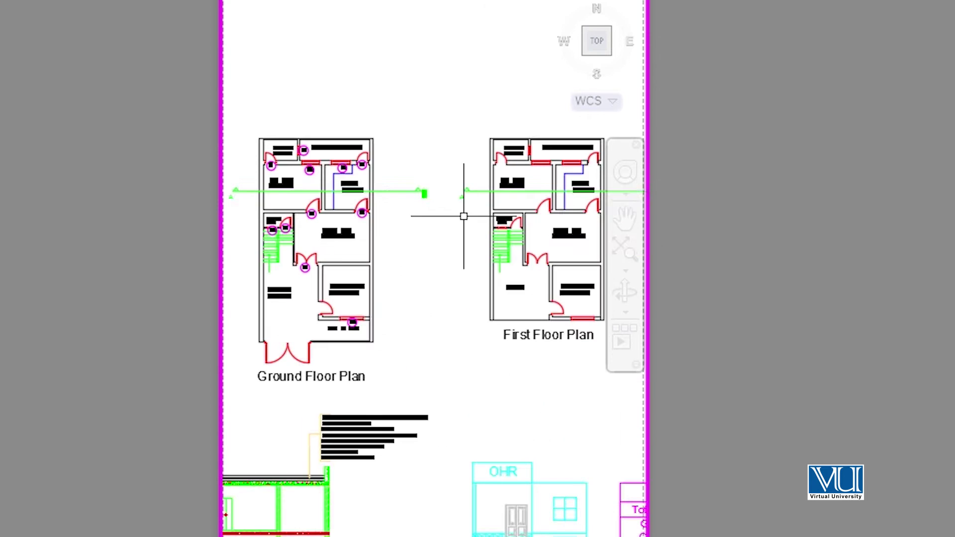
{"action": "scroll", "coordinate": [463, 213], "scroll_direction": "up", "scroll_amount": 4}
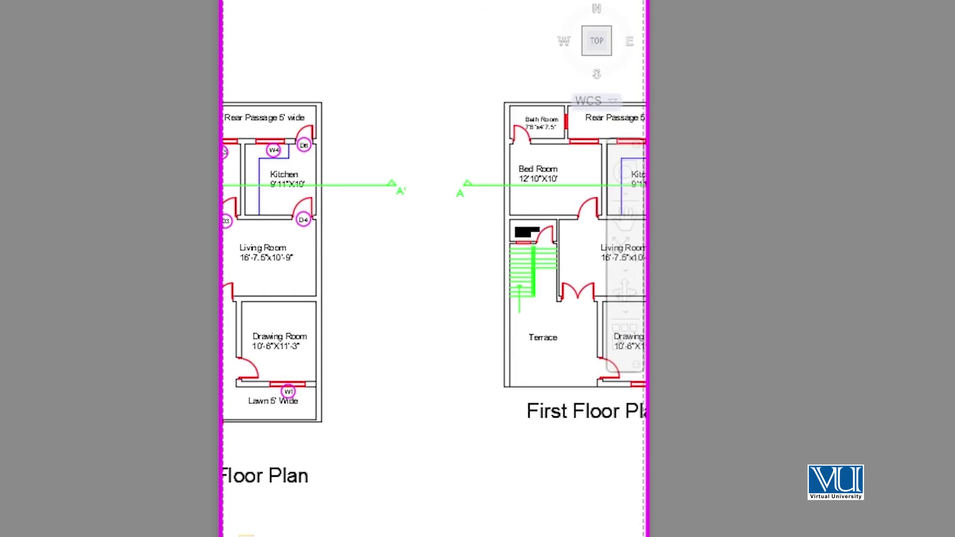
{"action": "scroll", "coordinate": [464, 212], "scroll_direction": "down", "scroll_amount": 8}
{"action": "scroll", "coordinate": [464, 212], "scroll_direction": "up", "scroll_amount": 5}
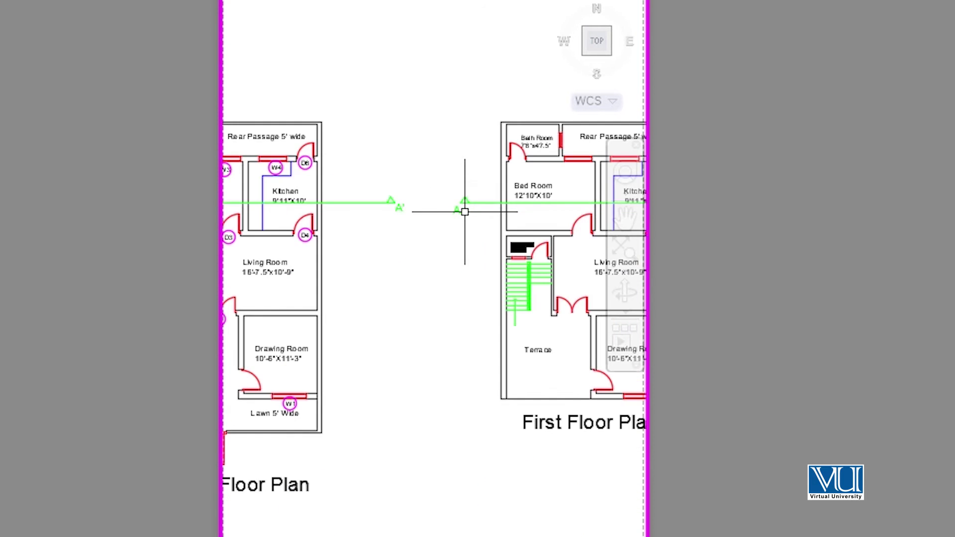
{"action": "scroll", "coordinate": [387, 160], "scroll_direction": "up", "scroll_amount": 3}
{"action": "scroll", "coordinate": [386, 160], "scroll_direction": "down", "scroll_amount": 4}
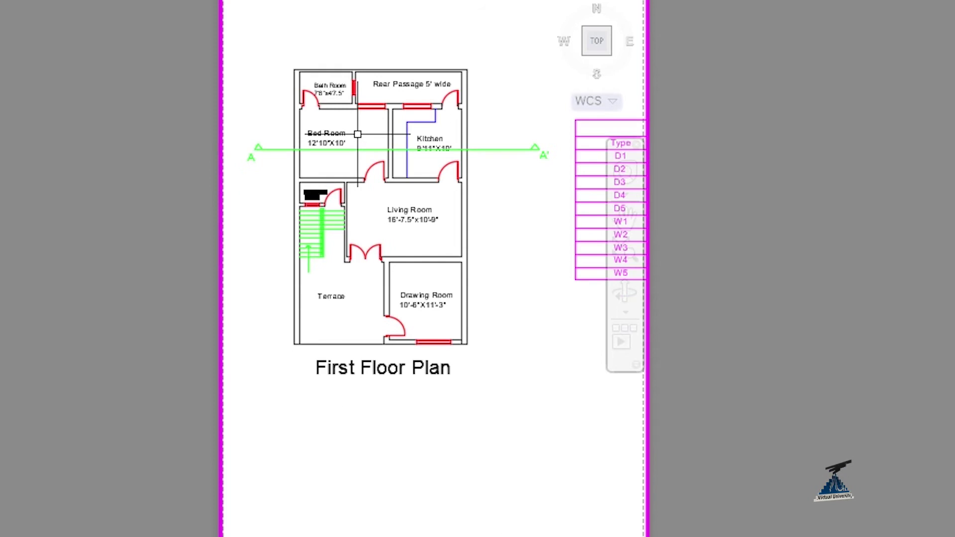
{"action": "scroll", "coordinate": [375, 136], "scroll_direction": "up", "scroll_amount": 3}
{"action": "scroll", "coordinate": [441, 147], "scroll_direction": "up", "scroll_amount": 2}
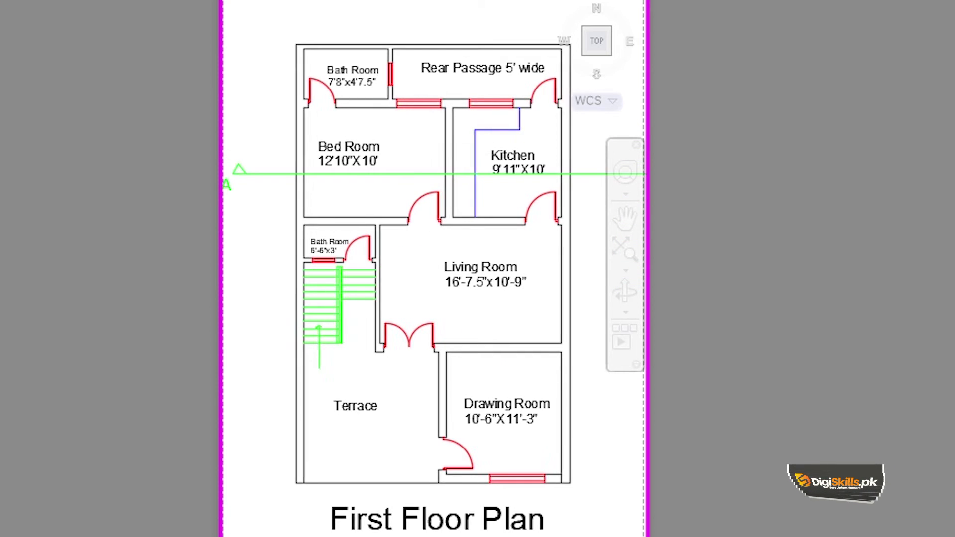
{"action": "middle_click_drag", "start_coordinate": [440, 146], "coordinate": [426, 132]}
{"action": "scroll", "coordinate": [425, 131], "scroll_direction": "down", "scroll_amount": 2}
{"action": "scroll", "coordinate": [425, 132], "scroll_direction": "down", "scroll_amount": 5}
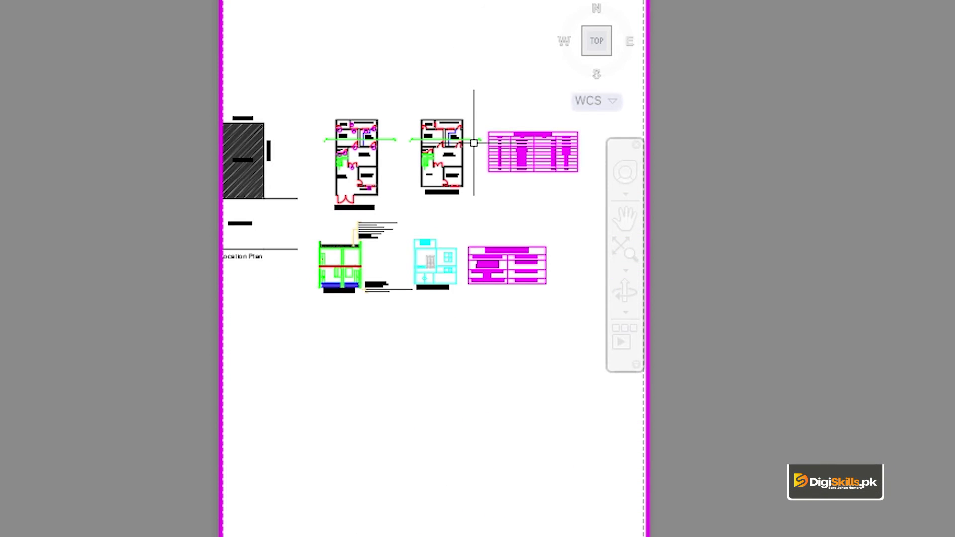
{"action": "middle_click_drag", "start_coordinate": [447, 176], "coordinate": [497, 191]}
{"action": "scroll", "coordinate": [469, 138], "scroll_direction": "down", "scroll_amount": 2}
{"action": "scroll", "coordinate": [469, 148], "scroll_direction": "up", "scroll_amount": 2}
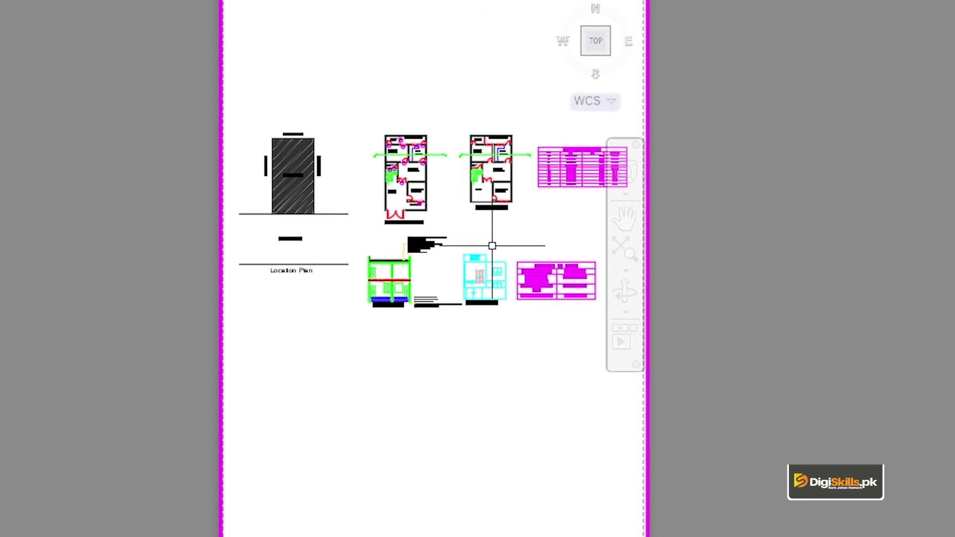
Step: Switch back to paper space, then reactivate the viewport's model space with MS
{"action": "type", "text": "PS"}
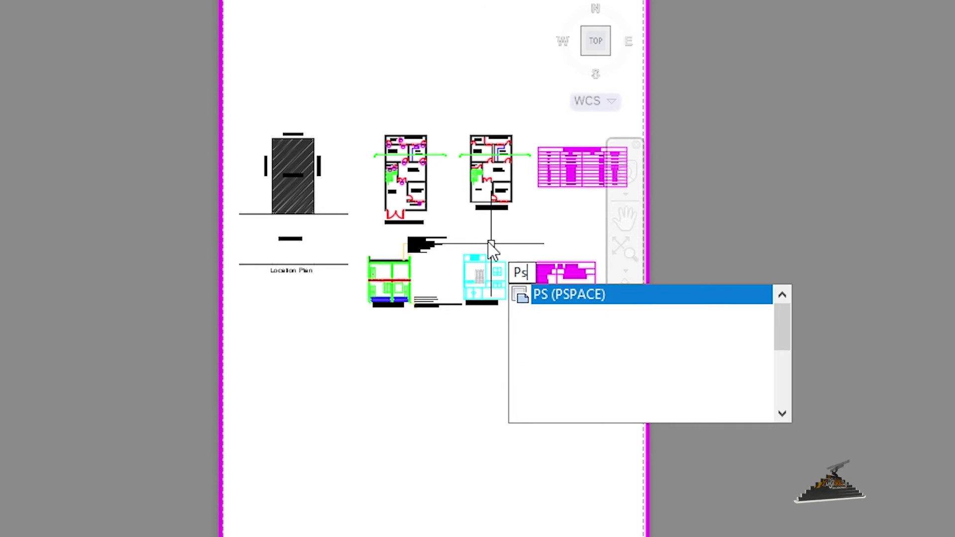
{"action": "key", "text": "Return"}
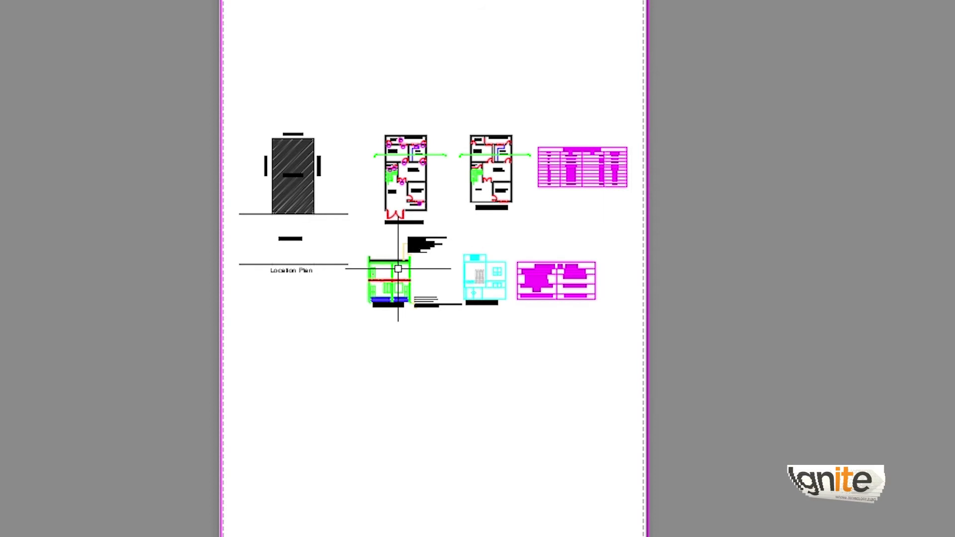
{"action": "scroll", "coordinate": [459, 171], "scroll_direction": "down", "scroll_amount": 2}
{"action": "scroll", "coordinate": [459, 171], "scroll_direction": "up", "scroll_amount": 4}
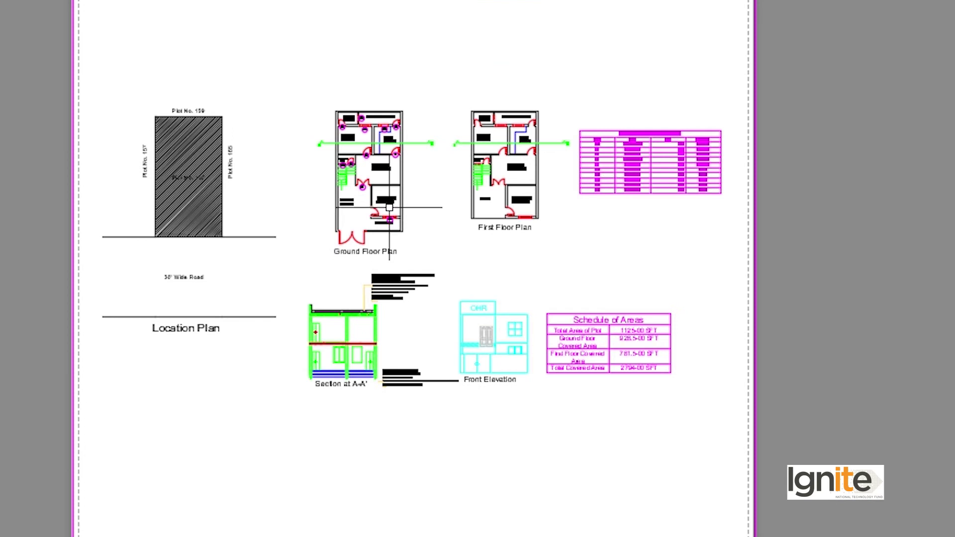
{"action": "type", "text": "MS"}
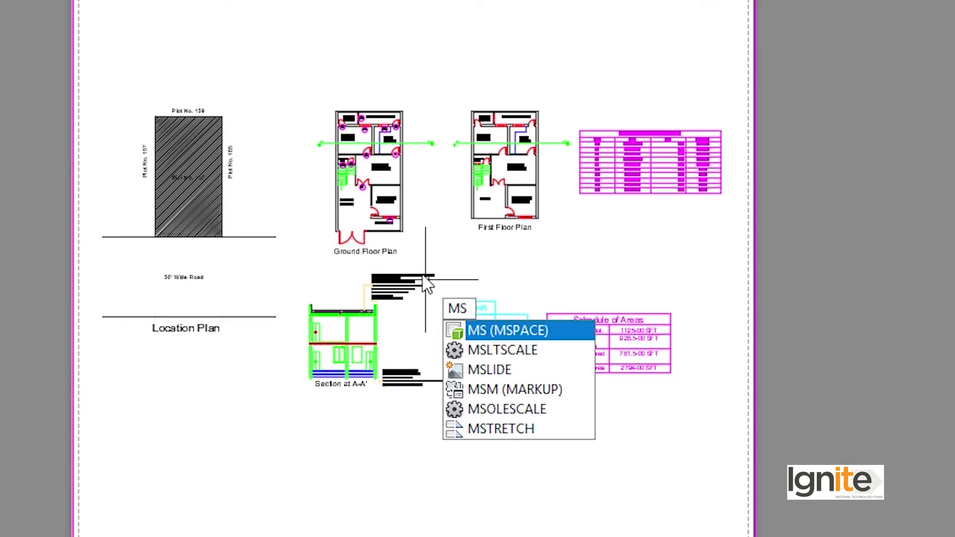
{"action": "key", "text": "Return"}
{"action": "scroll", "coordinate": [433, 220], "scroll_direction": "up", "scroll_amount": 2}
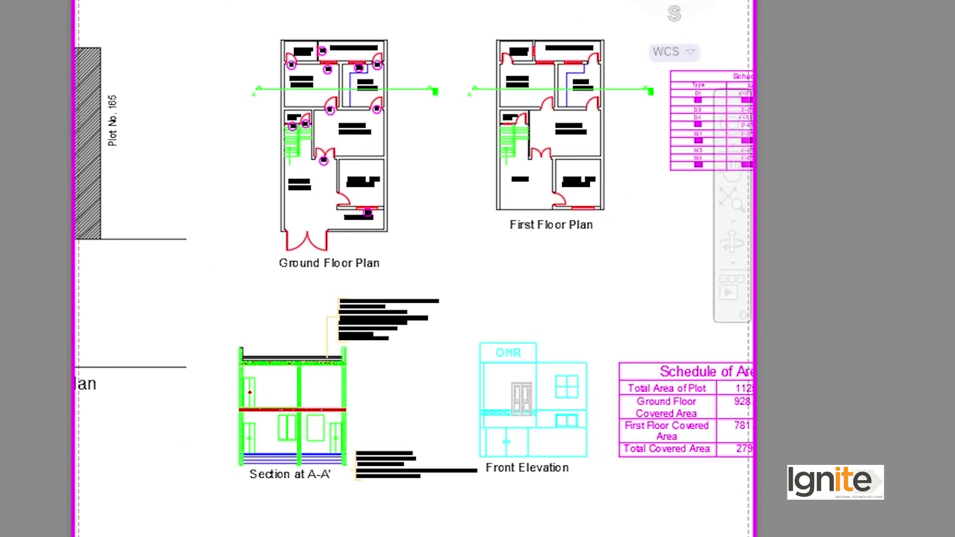
{"action": "scroll", "coordinate": [430, 230], "scroll_direction": "down", "scroll_amount": 3}
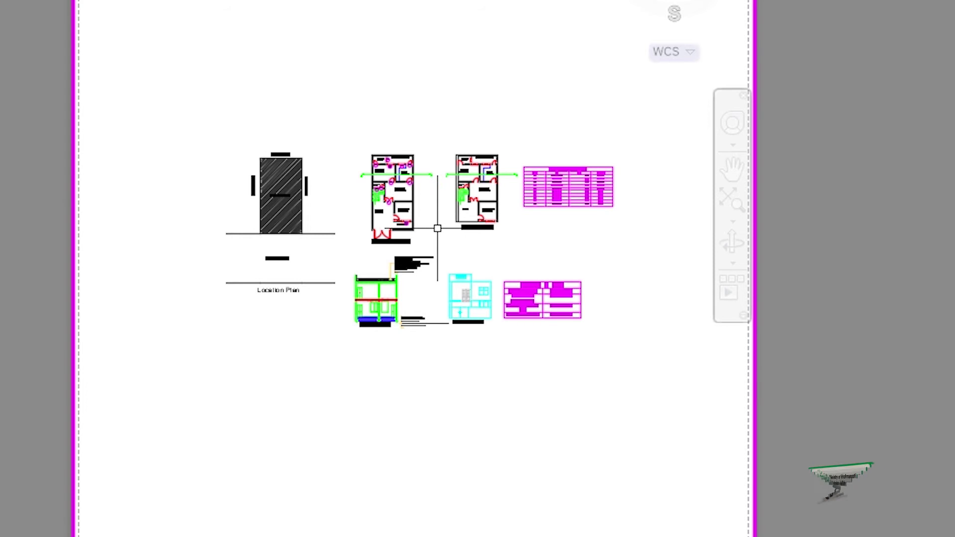
Step: Zoom and pan the house drawings, then zoom extents so all of them fit the viewport
{"action": "type", "text": "Z"}
{"action": "key", "text": "Return"}
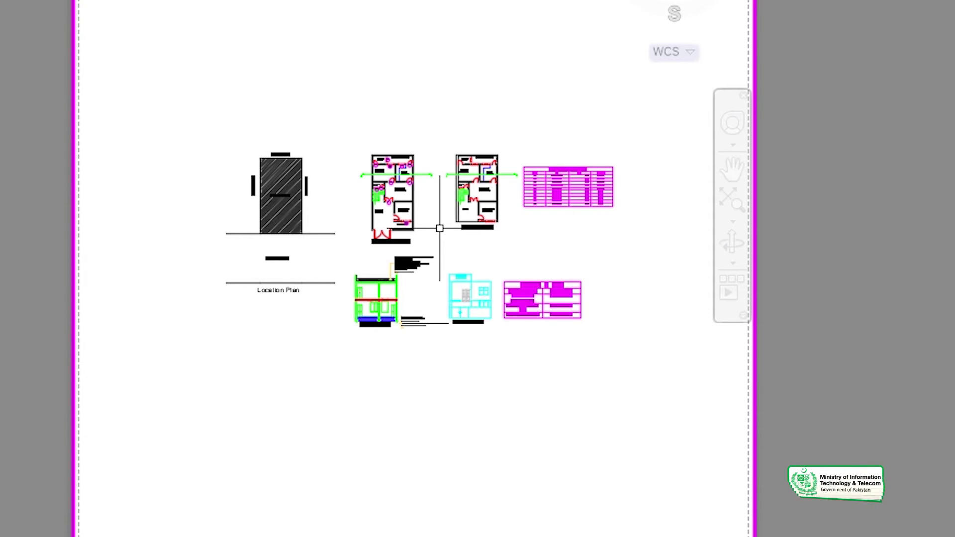
{"action": "scroll", "coordinate": [562, 241], "scroll_direction": "up", "scroll_amount": 3}
{"action": "mouse_move", "coordinate": [560, 241]}
{"action": "middle_mouse_down"}
{"action": "mouse_move", "coordinate": [674, 313]}
{"action": "mouse_move", "coordinate": [662, 318]}
{"action": "middle_mouse_up"}
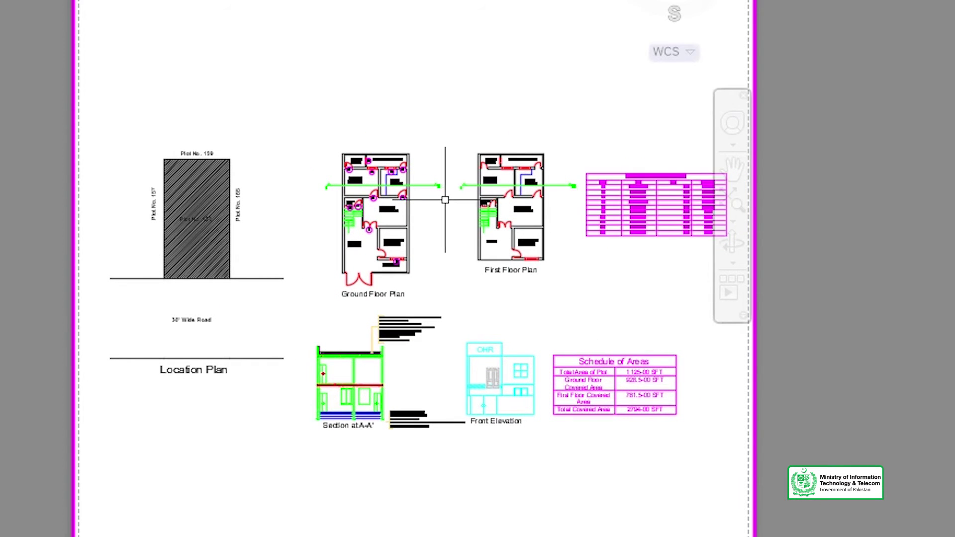
{"action": "scroll", "coordinate": [402, 186], "scroll_direction": "down", "scroll_amount": 2}
{"action": "scroll", "coordinate": [378, 115], "scroll_direction": "down", "scroll_amount": 4}
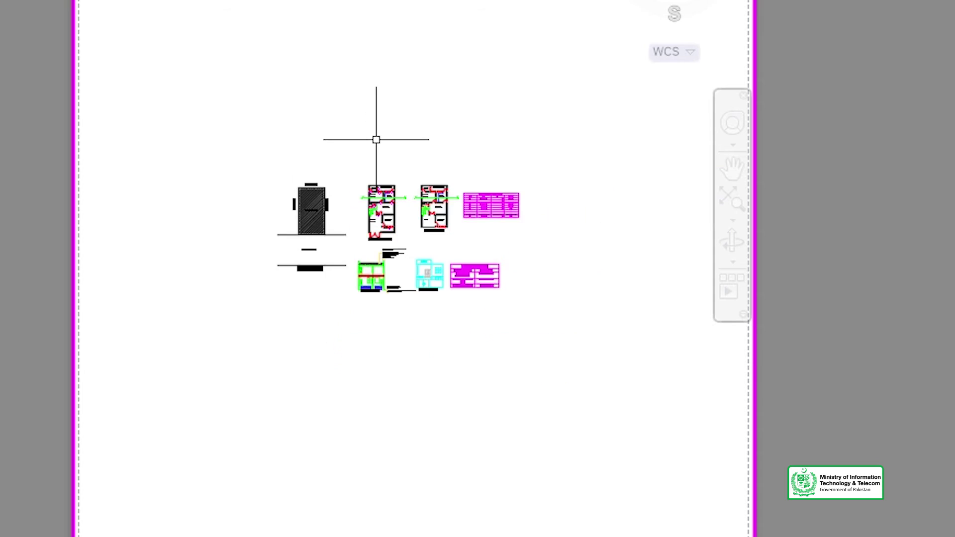
{"action": "scroll", "coordinate": [370, 131], "scroll_direction": "up", "scroll_amount": 6}
{"action": "scroll", "coordinate": [380, 186], "scroll_direction": "down", "scroll_amount": 3}
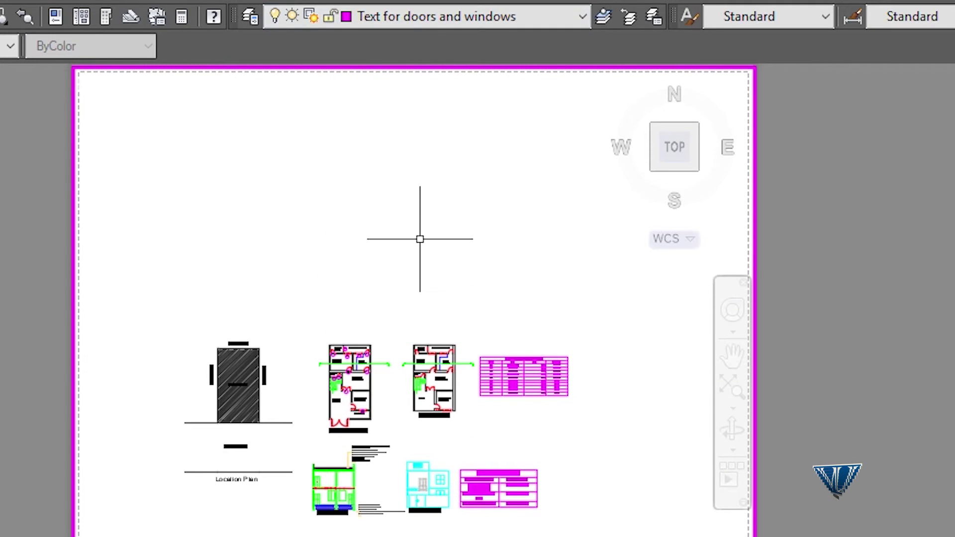
{"action": "scroll", "coordinate": [420, 238], "scroll_direction": "down", "scroll_amount": 1}
{"action": "scroll", "coordinate": [397, 299], "scroll_direction": "up", "scroll_amount": 3}
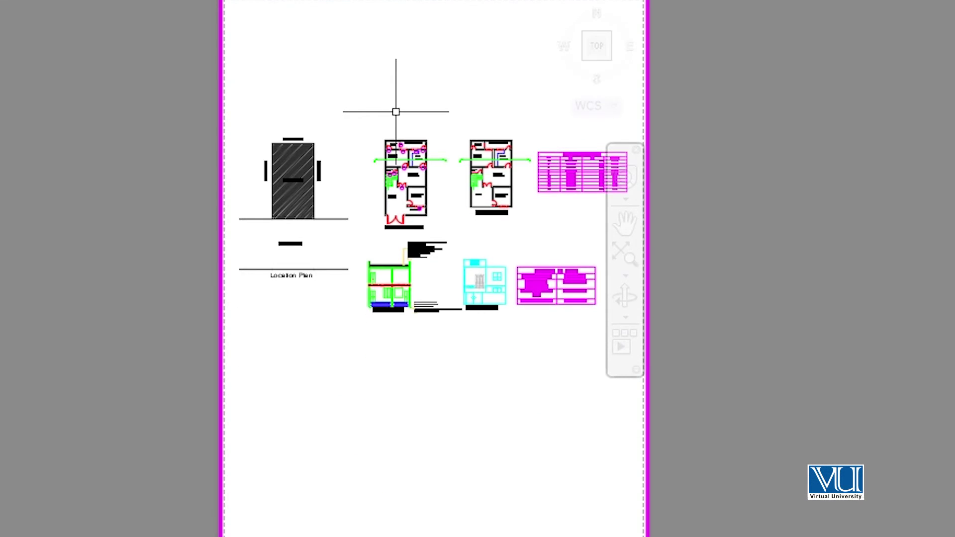
{"action": "middle_click", "coordinate": [350, 249]}
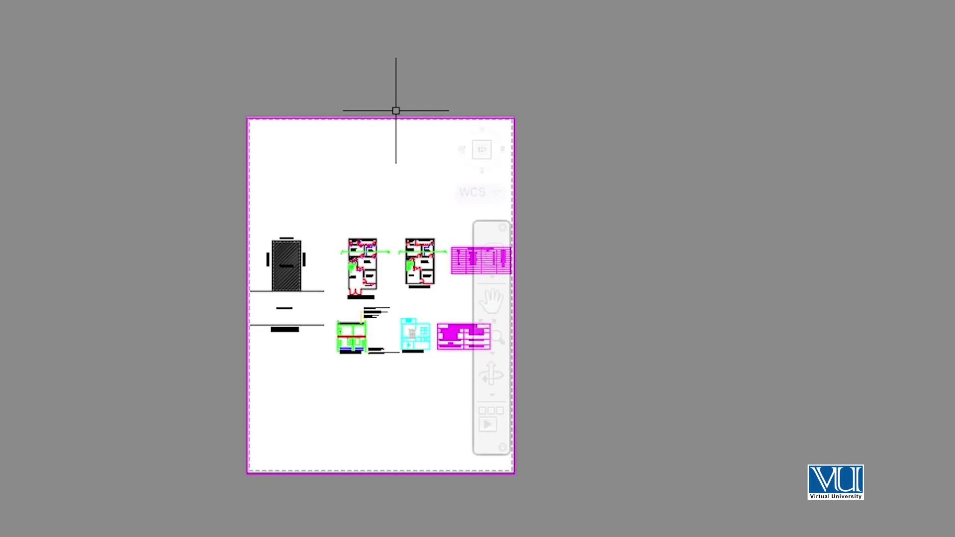
Step: Delete the old viewport and draw a new one over the sheet's upper-left quarter
{"action": "key", "text": "Delete"}
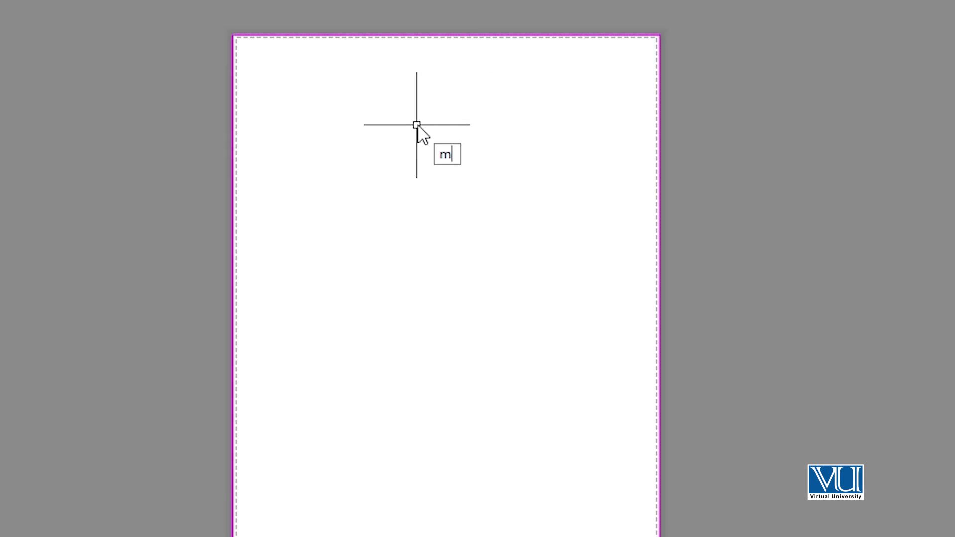
{"action": "type", "text": "v"}
{"action": "key", "text": "Return"}
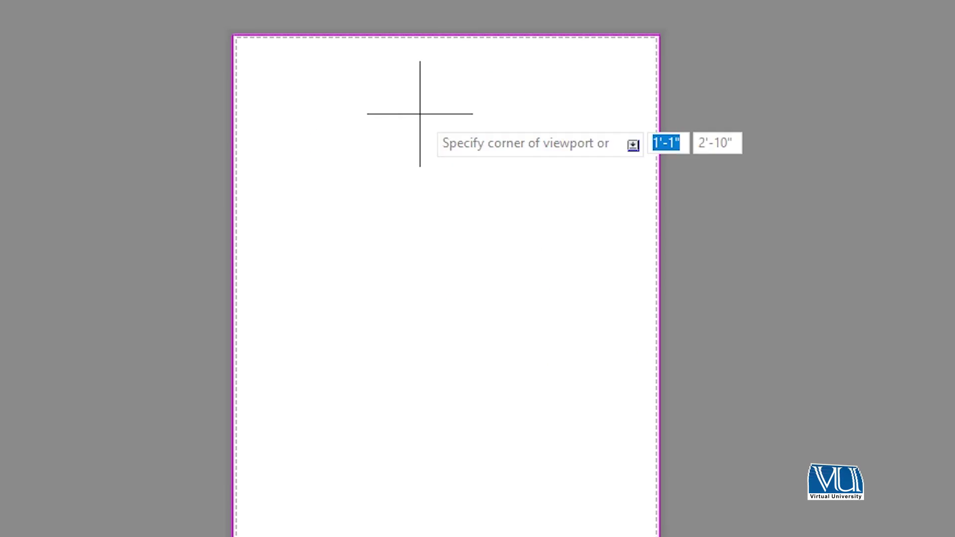
{"action": "left_click", "coordinate": [233, 35]}
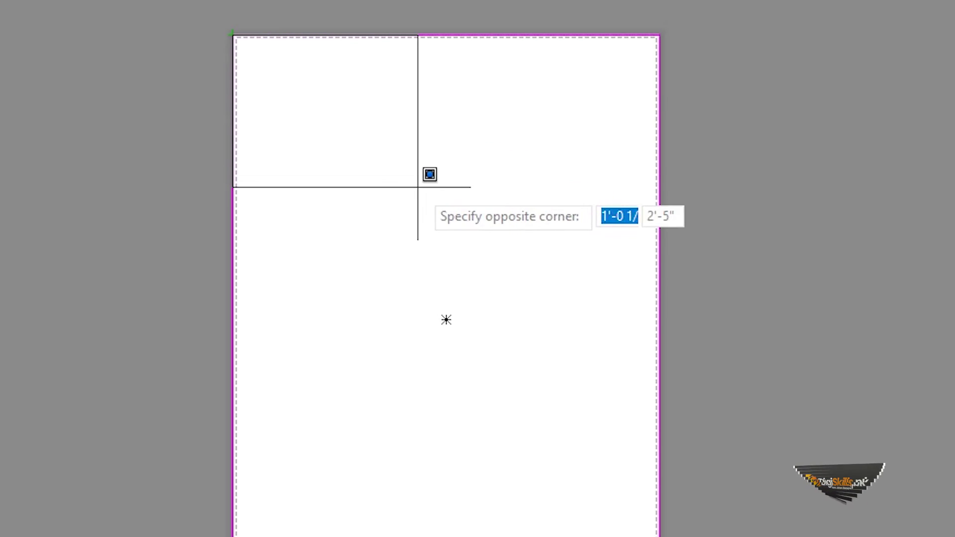
{"action": "left_click", "coordinate": [456, 270]}
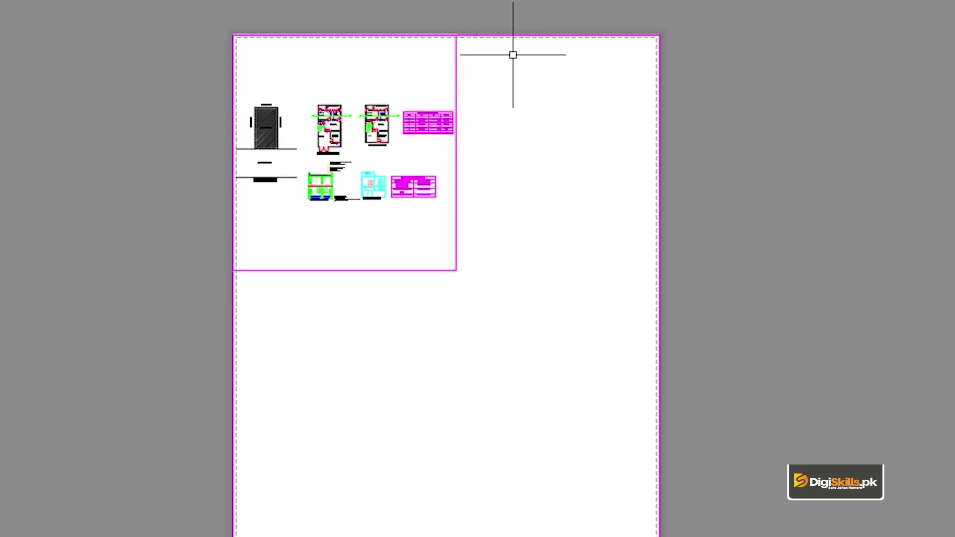
Step: Draw a second viewport with MV beside the first, across the sheet's upper right
{"action": "type", "text": "MV"}
{"action": "key", "text": "Return"}
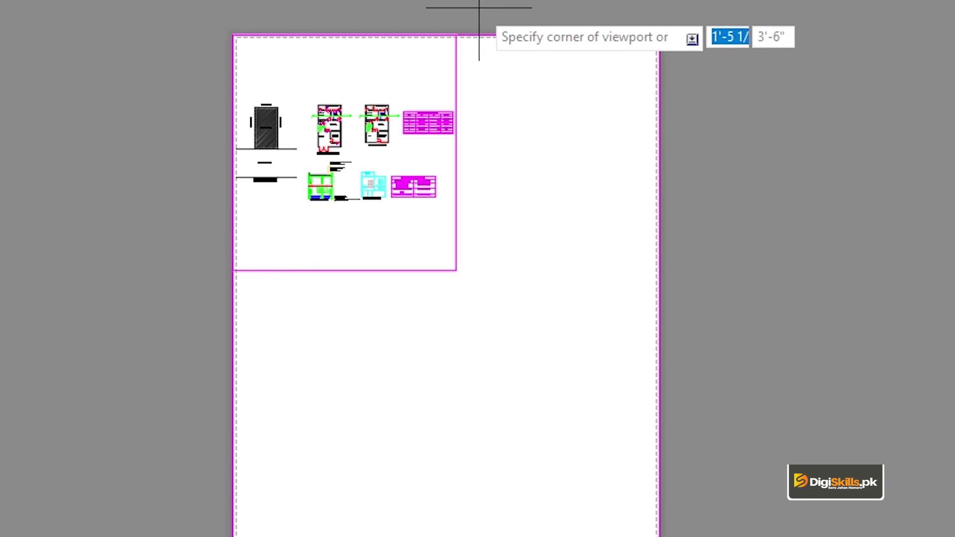
{"action": "left_click", "coordinate": [456, 34]}
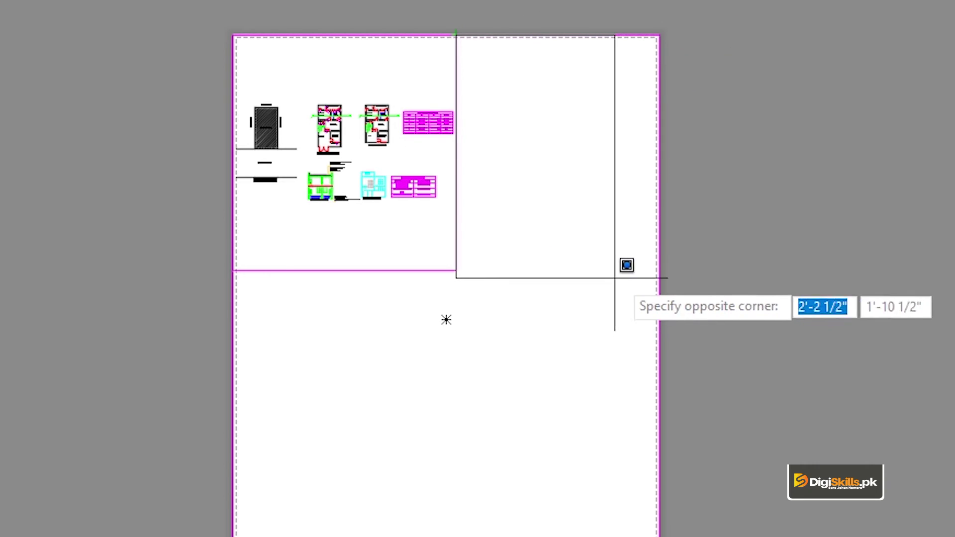
{"action": "left_click", "coordinate": [659, 272]}
{"action": "scroll", "coordinate": [452, 251], "scroll_direction": "up", "scroll_amount": 3}
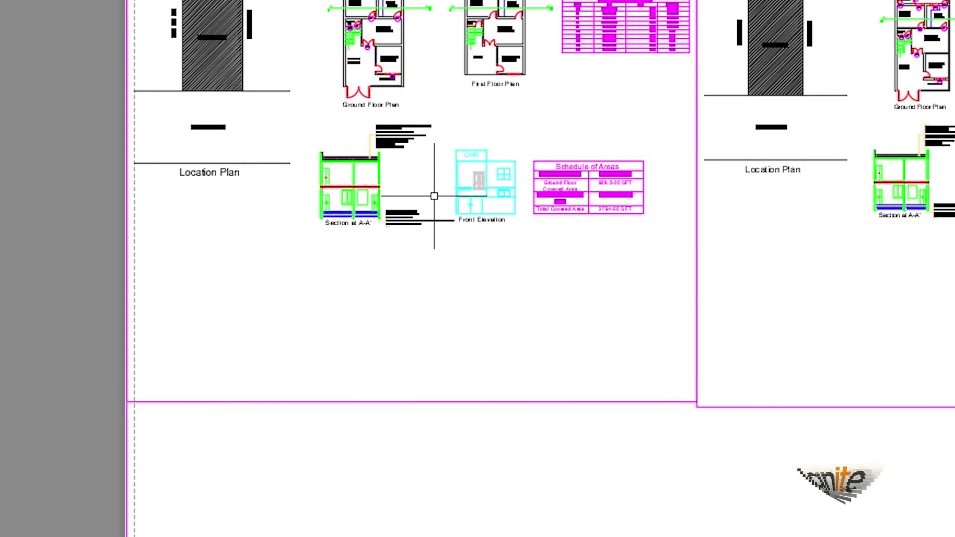
Step: Enter model space and centre the Ground Floor Plan in the right viewport
{"action": "middle_click_drag", "start_coordinate": [434, 194], "coordinate": [469, 270]}
{"action": "type", "text": "MS"}
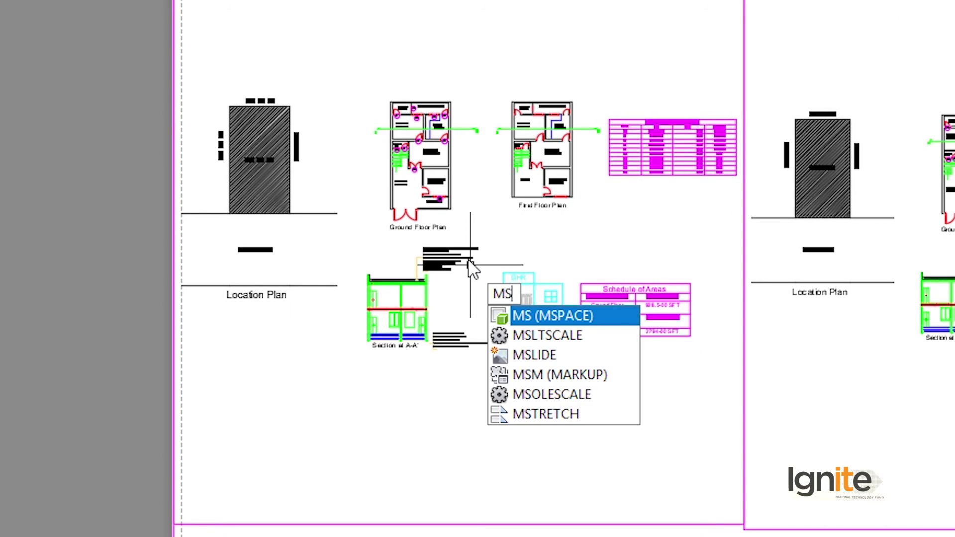
{"action": "key", "text": "Return"}
{"action": "scroll", "coordinate": [821, 164], "scroll_direction": "up", "scroll_amount": 5}
{"action": "scroll", "coordinate": [880, 194], "scroll_direction": "down", "scroll_amount": 5}
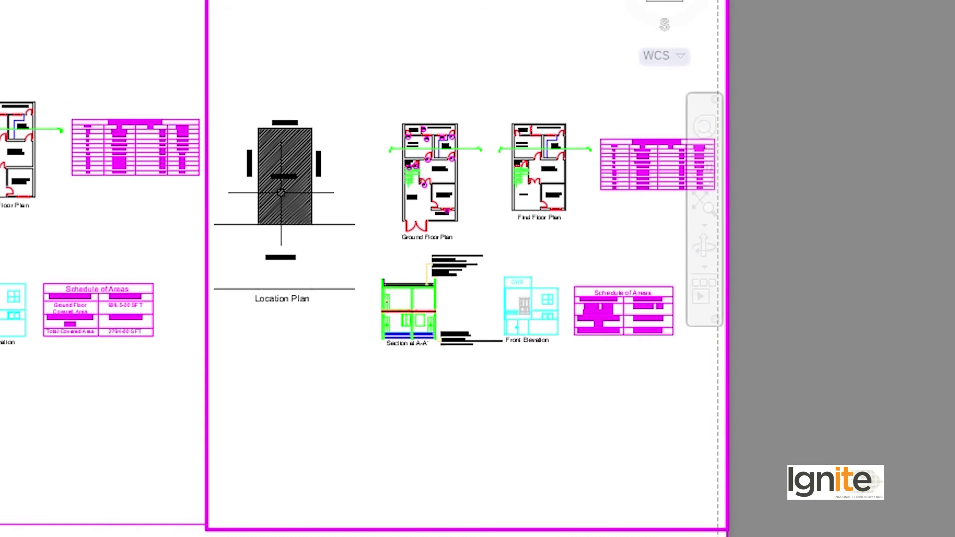
{"action": "middle_click_drag", "start_coordinate": [879, 194], "coordinate": [761, 164]}
{"action": "scroll", "coordinate": [370, 165], "scroll_direction": "up", "scroll_amount": 4}
{"action": "middle_click_drag", "start_coordinate": [402, 220], "coordinate": [589, 288]}
{"action": "scroll", "coordinate": [447, 219], "scroll_direction": "up", "scroll_amount": 2}
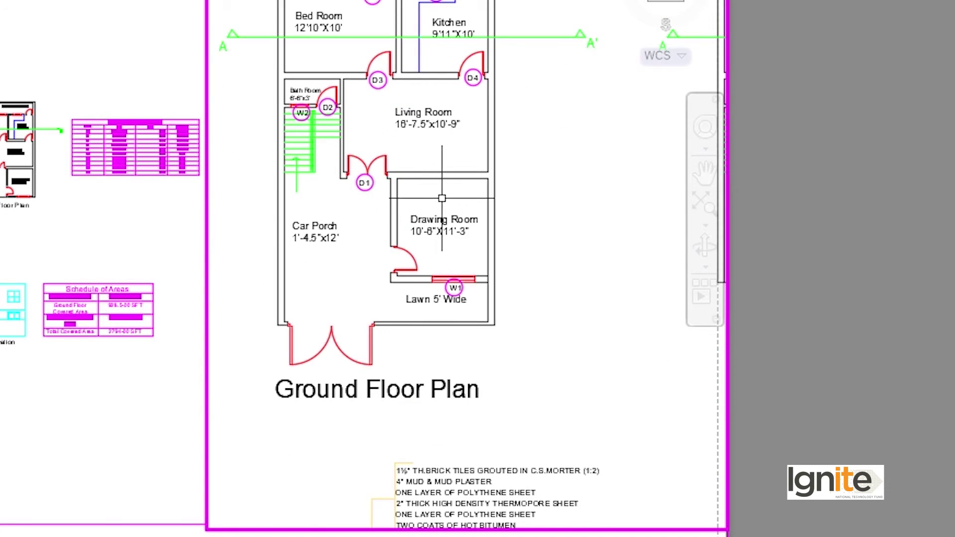
{"action": "middle_click_drag", "start_coordinate": [460, 215], "coordinate": [503, 279]}
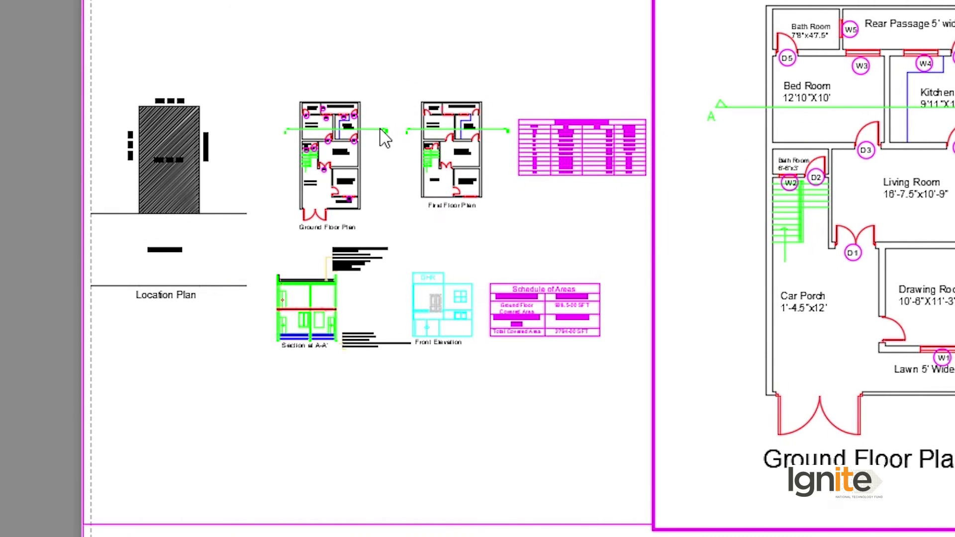
Step: Activate the left viewport and frame the Schedule of Doors/Windows in it
{"action": "left_click", "coordinate": [381, 146]}
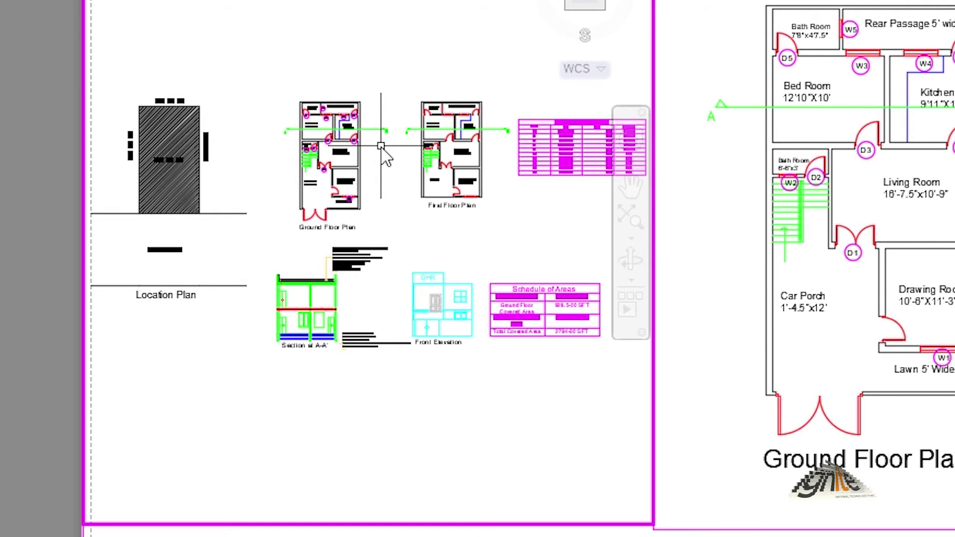
{"action": "type", "text": "Ms"}
{"action": "key", "text": "Return"}
{"action": "scroll", "coordinate": [381, 146], "scroll_direction": "up", "scroll_amount": 5}
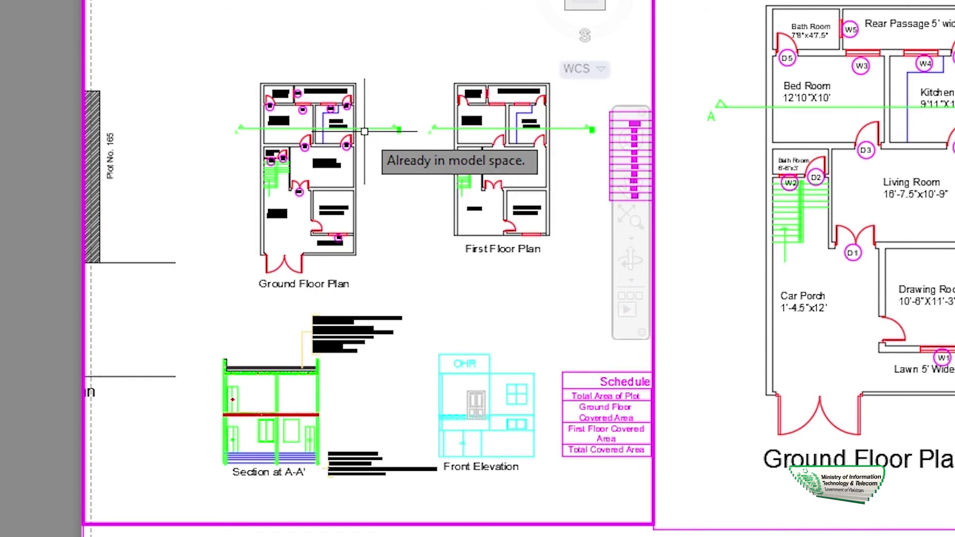
{"action": "scroll", "coordinate": [219, 214], "scroll_direction": "up", "scroll_amount": 2}
{"action": "scroll", "coordinate": [226, 213], "scroll_direction": "down", "scroll_amount": 2}
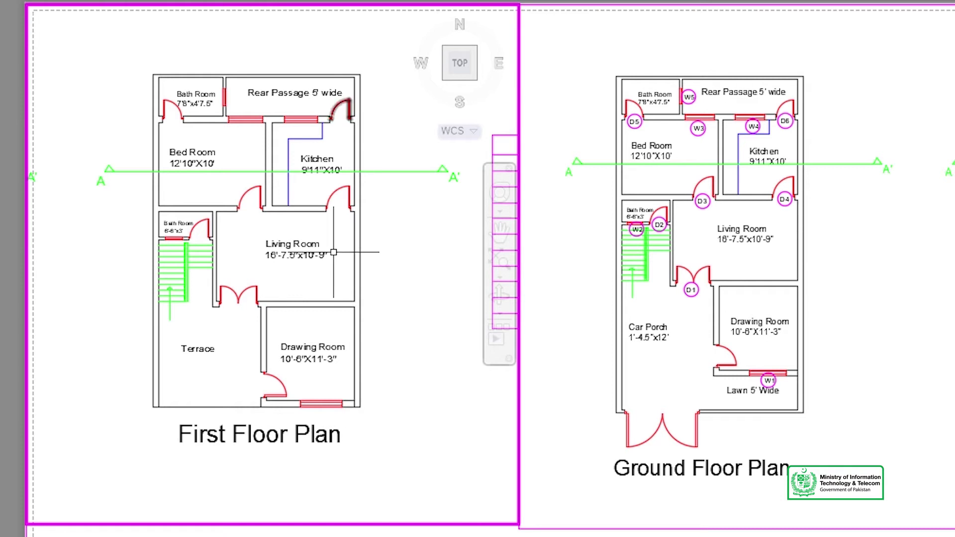
{"action": "scroll", "coordinate": [326, 234], "scroll_direction": "up", "scroll_amount": 1}
{"action": "scroll", "coordinate": [341, 308], "scroll_direction": "down", "scroll_amount": 1}
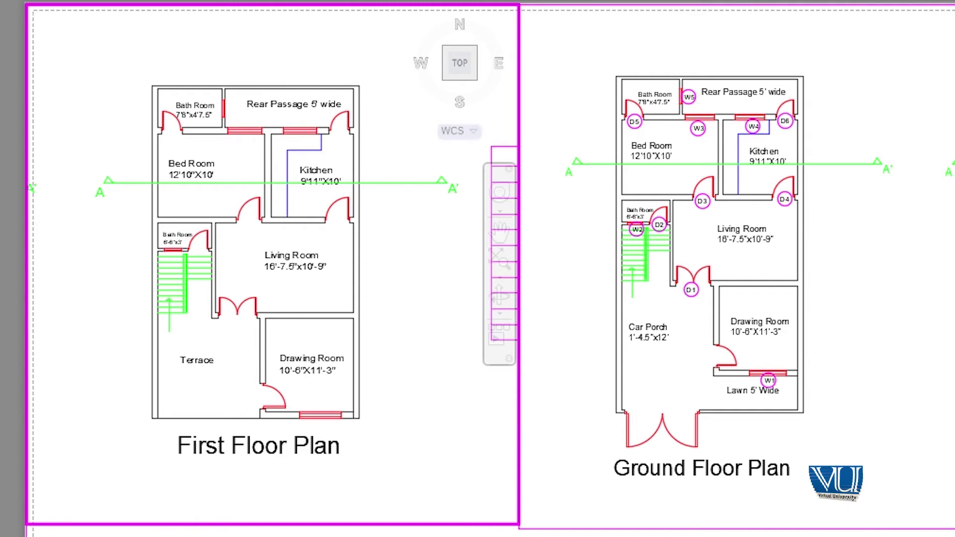
{"action": "scroll", "coordinate": [261, 243], "scroll_direction": "down", "scroll_amount": 2}
{"action": "middle_click_drag", "start_coordinate": [298, 224], "coordinate": [107, 224]}
{"action": "scroll", "coordinate": [288, 206], "scroll_direction": "up", "scroll_amount": 2}
{"action": "middle_click_drag", "start_coordinate": [305, 217], "coordinate": [215, 218]}
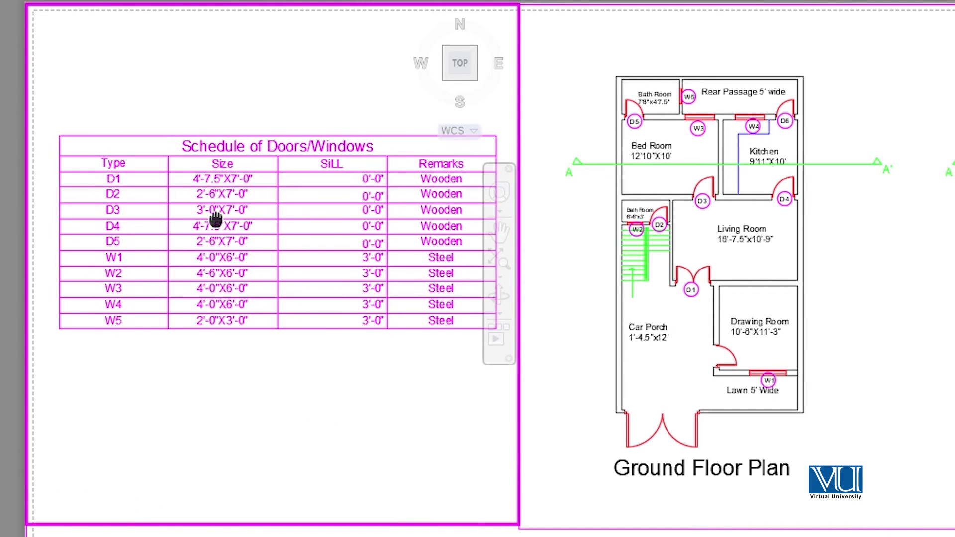
{"action": "left_click", "coordinate": [234, 221]}
{"action": "key", "text": "Escape"}
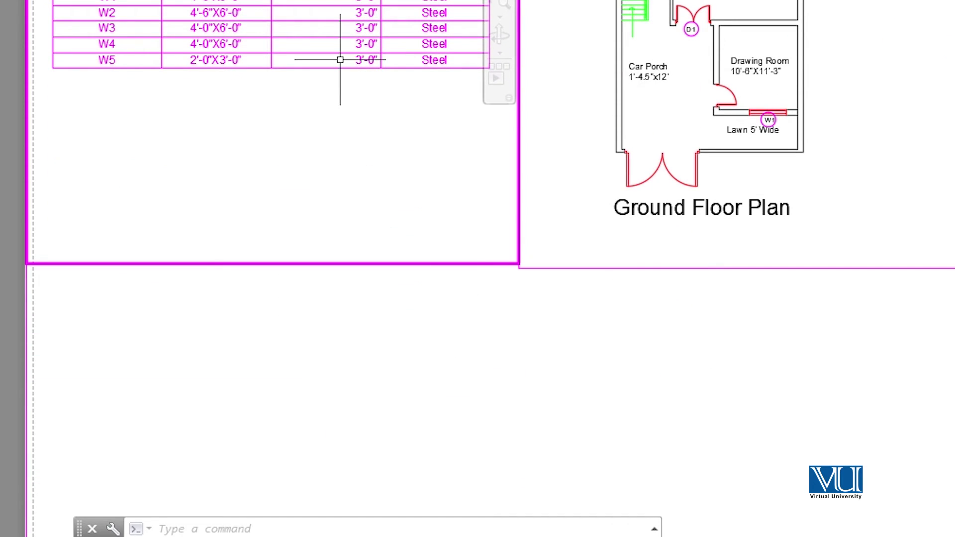
Step: Return to paper space with PS
{"action": "type", "text": "PS"}
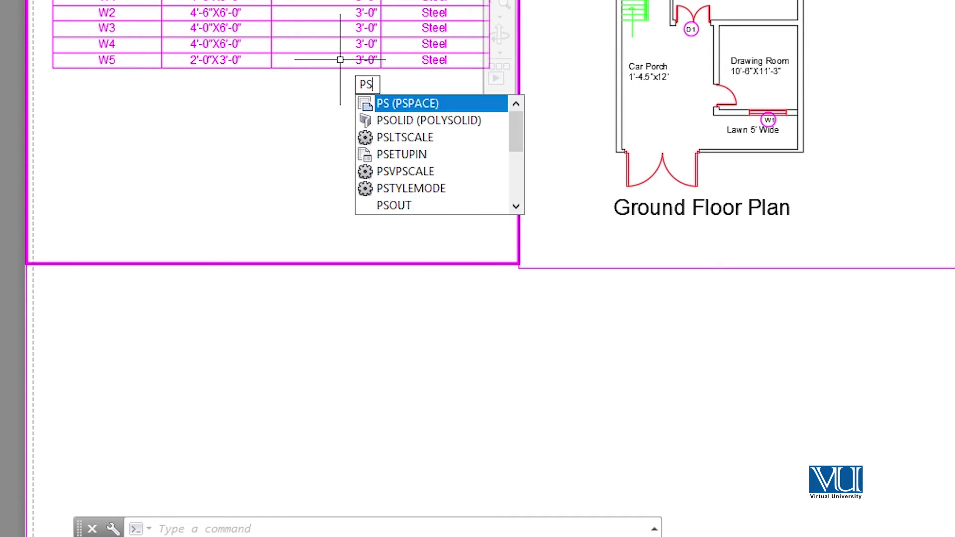
{"action": "key", "text": "Return"}
{"action": "scroll", "coordinate": [340, 60], "scroll_direction": "down", "scroll_amount": 6}
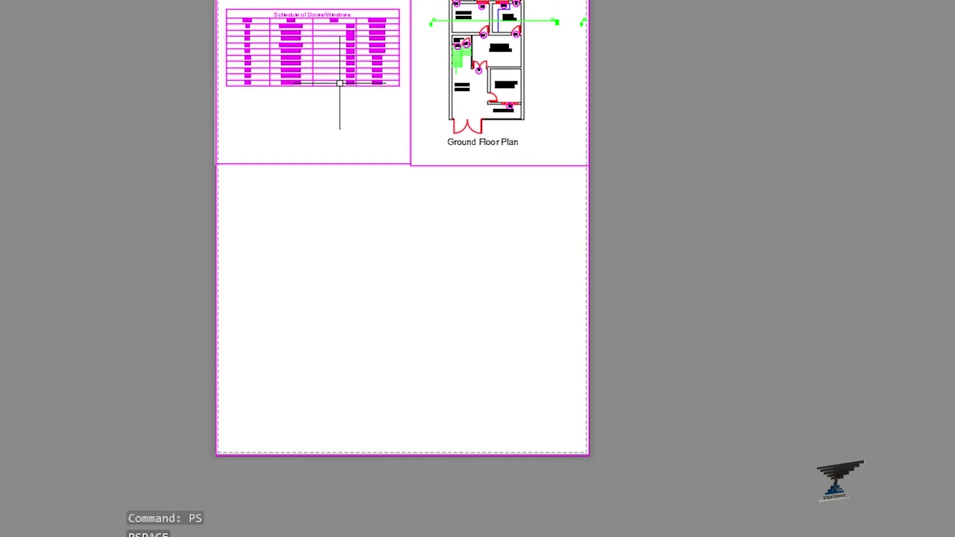
Step: Remove the existing viewports and draw one viewport spanning the whole sheet, top-left to bottom-right
{"action": "scroll", "coordinate": [341, 139], "scroll_direction": "up", "scroll_amount": 5}
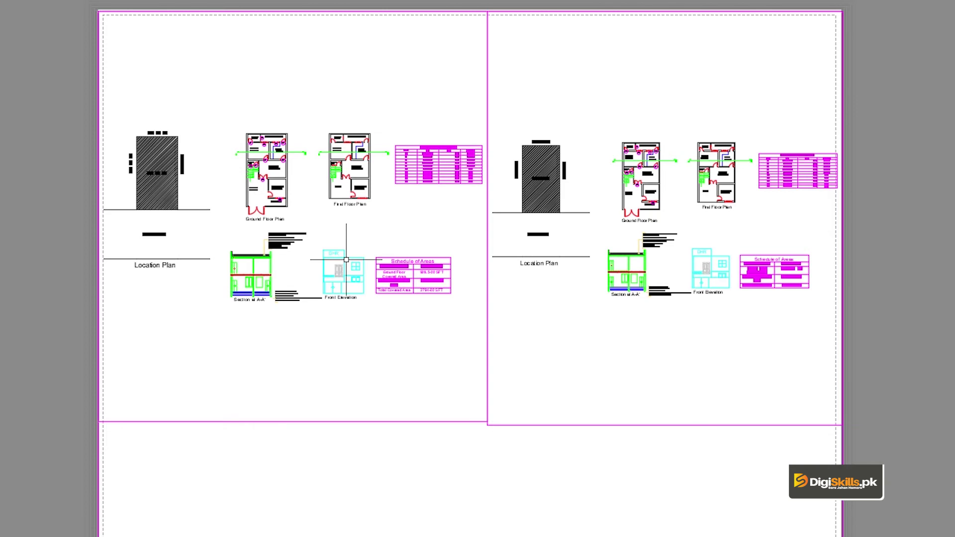
{"action": "scroll", "coordinate": [166, 138], "scroll_direction": "down", "scroll_amount": 5}
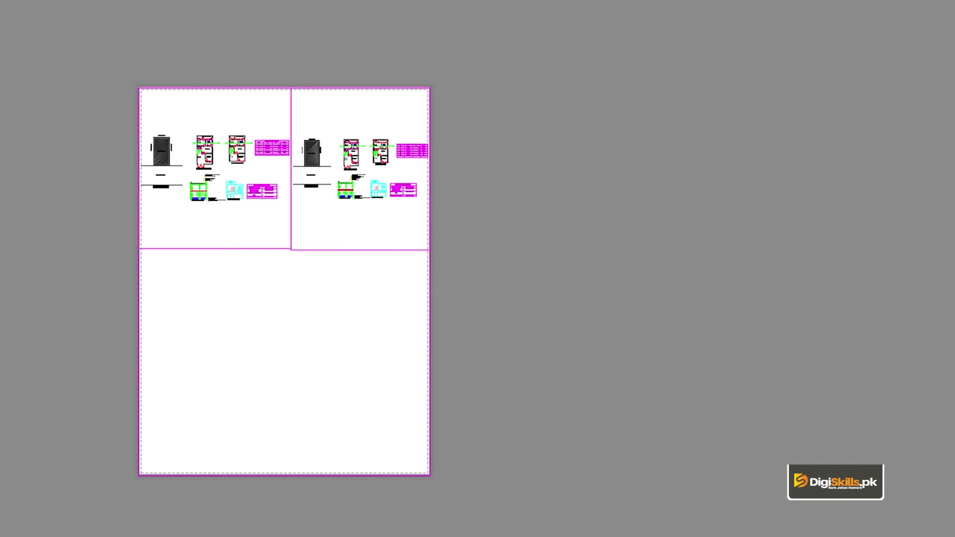
{"action": "key", "text": "ctrl+z"}
{"action": "key", "text": "ctrl+z"}
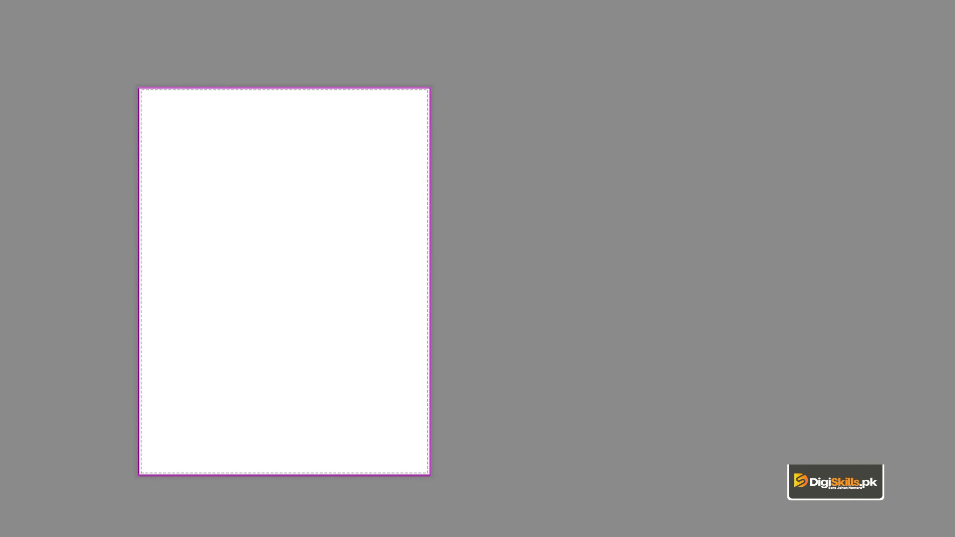
{"action": "type", "text": "v"}
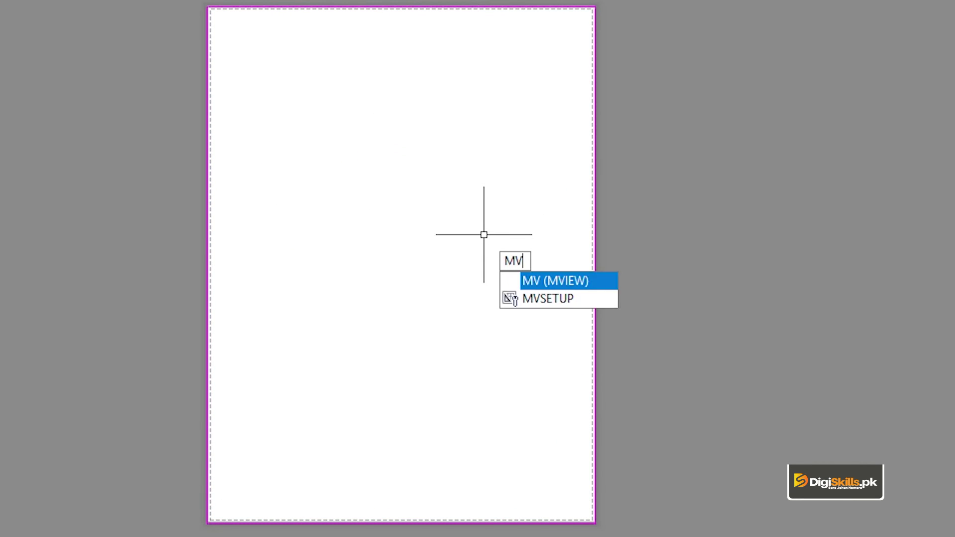
{"action": "key", "text": "Return"}
{"action": "left_click", "coordinate": [214, 7]}
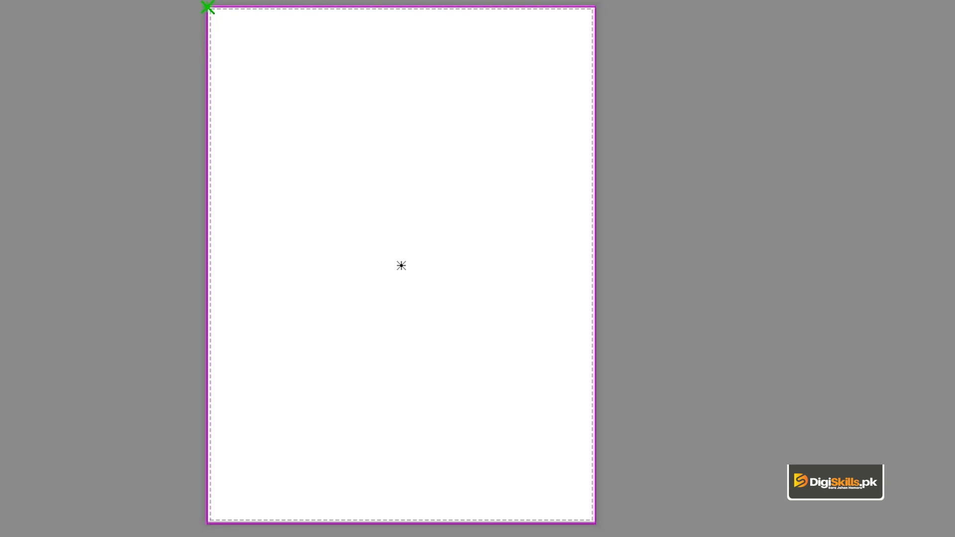
{"action": "left_click", "coordinate": [593, 510]}
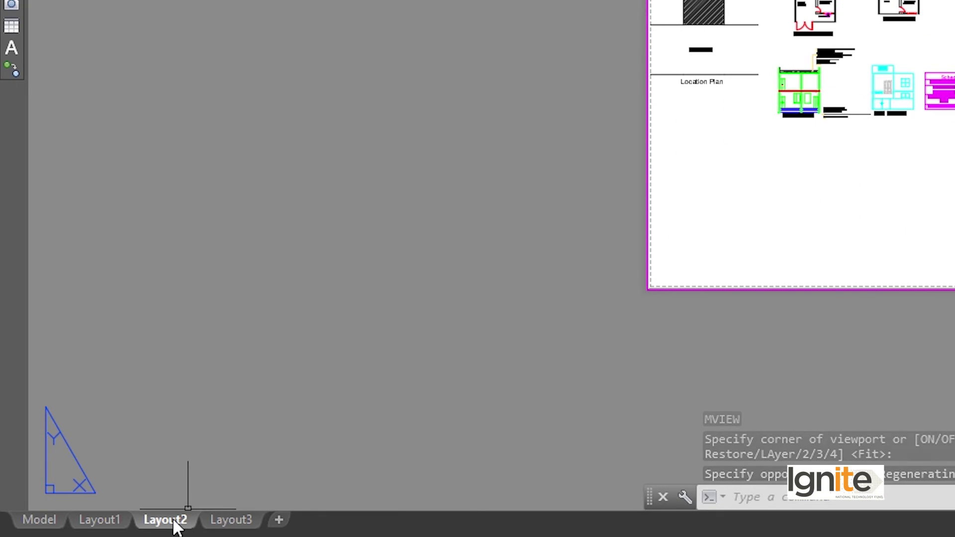
{"action": "right_click", "coordinate": [175, 522]}
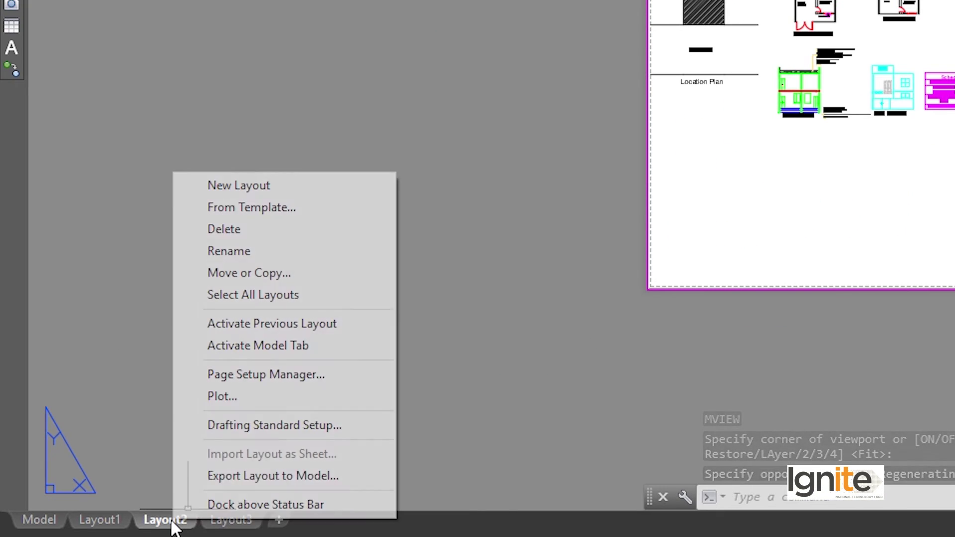
{"action": "left_click", "coordinate": [262, 379]}
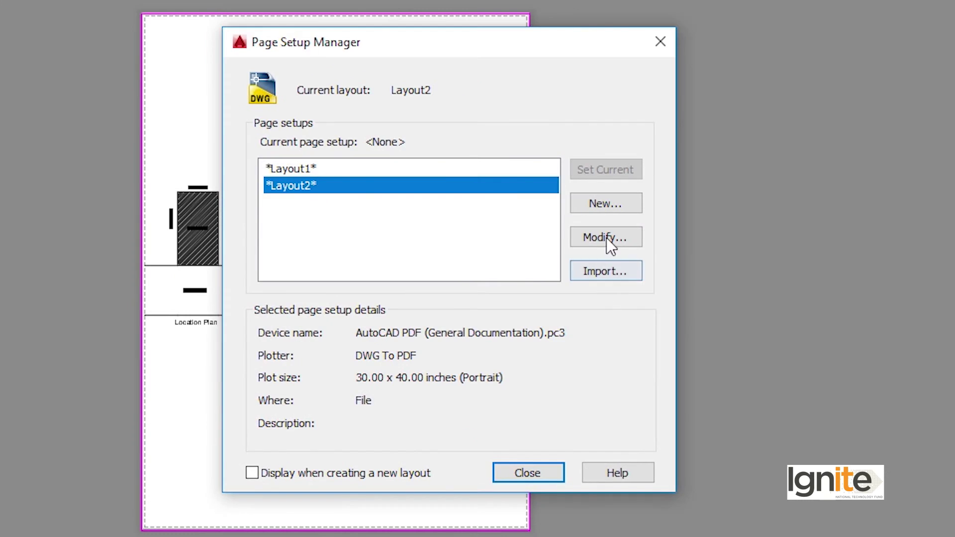
{"action": "left_click", "coordinate": [607, 237]}
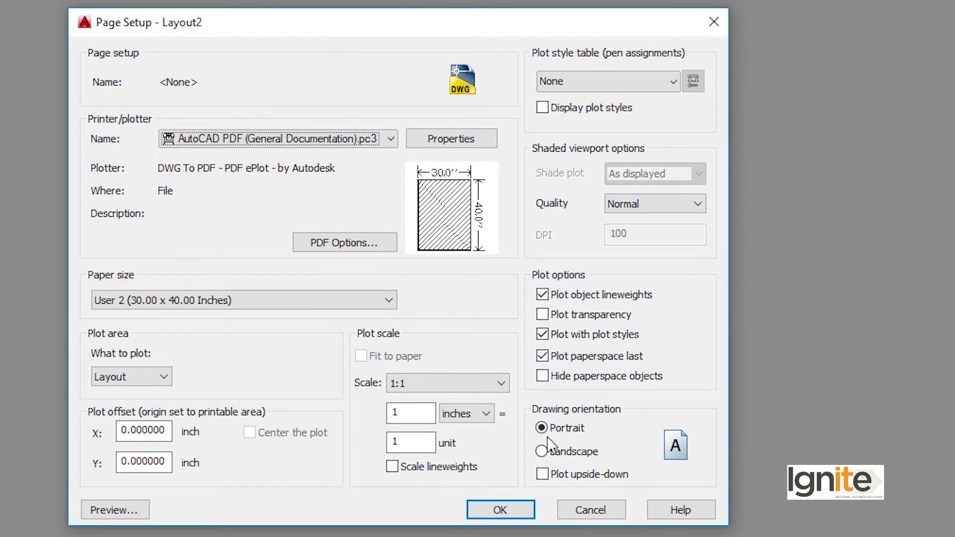
{"action": "left_click", "coordinate": [421, 384]}
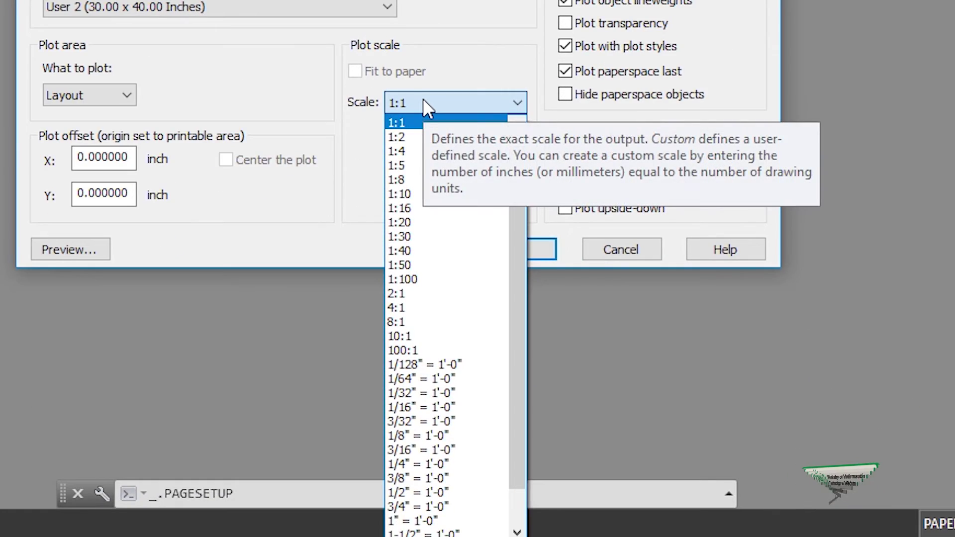
{"action": "left_click", "coordinate": [423, 98]}
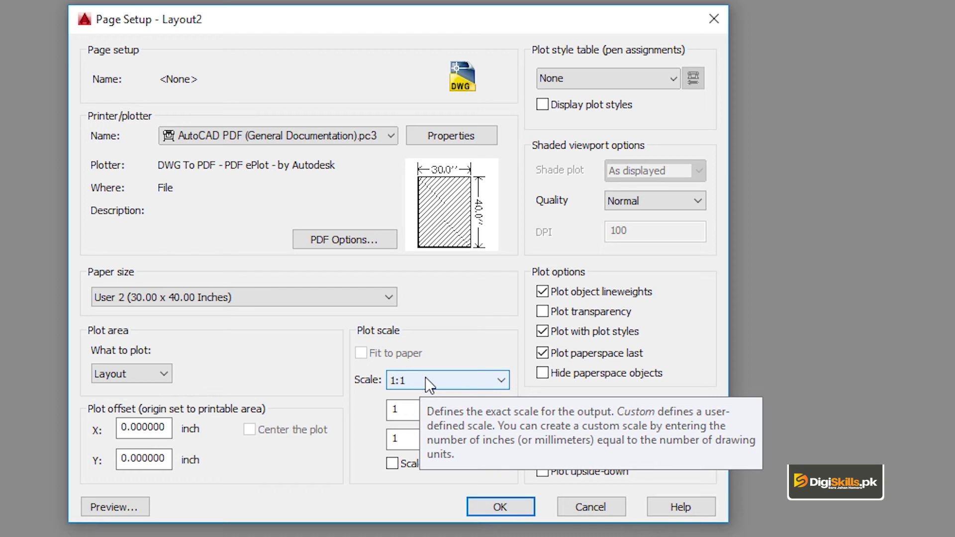
{"action": "left_click", "coordinate": [428, 383]}
{"action": "left_click", "coordinate": [429, 380]}
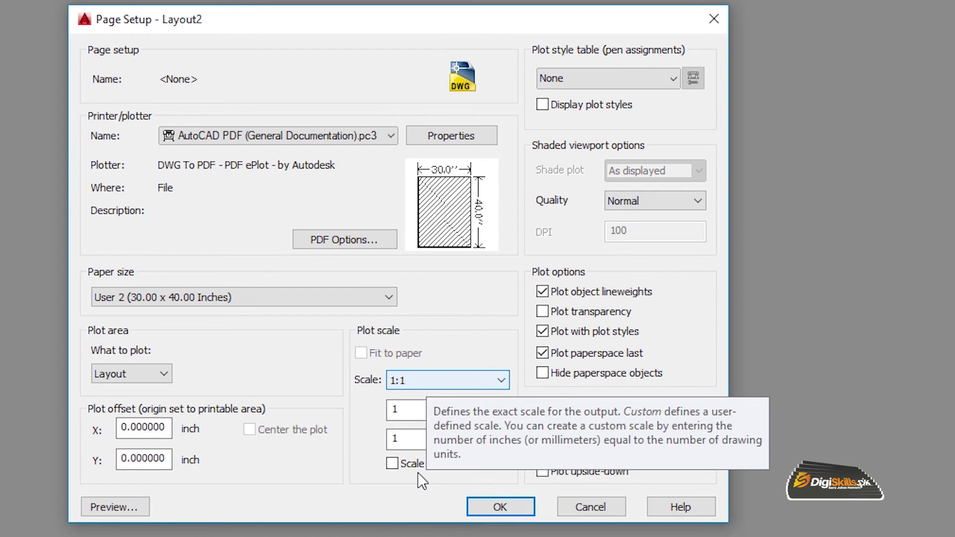
{"action": "left_click", "coordinate": [494, 509]}
{"action": "left_click", "coordinate": [499, 471]}
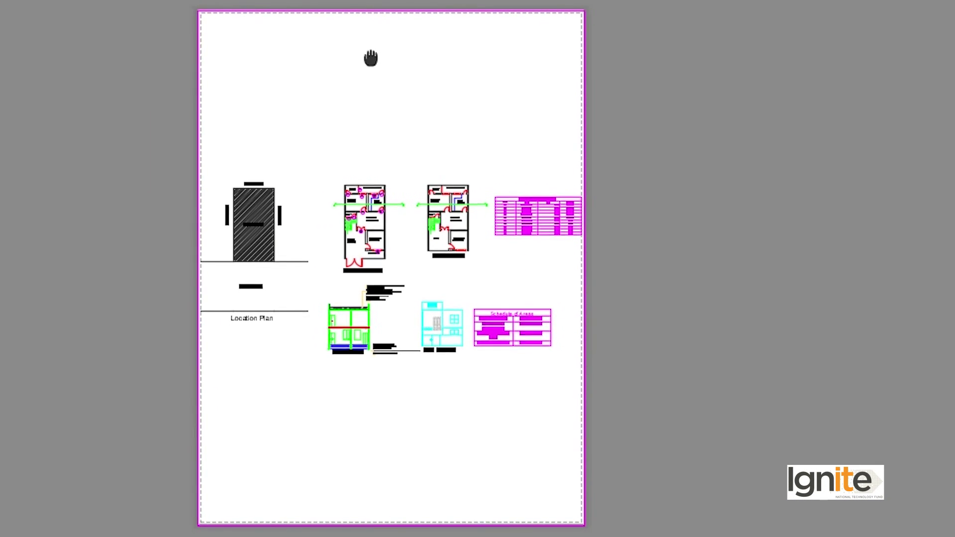
Step: Enter the viewport's model space, then start single-line TEXT and cancel it
{"action": "type", "text": "s"}
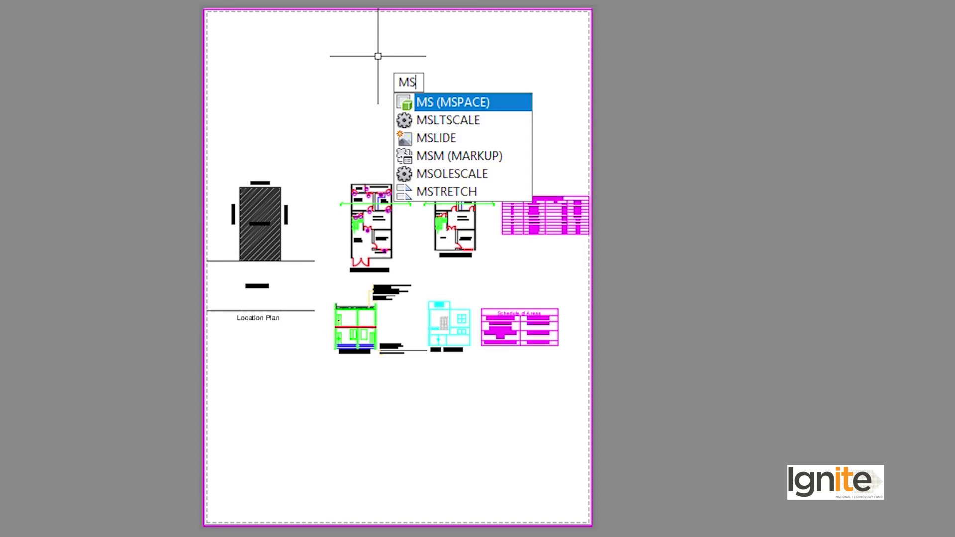
{"action": "key", "text": "Return"}
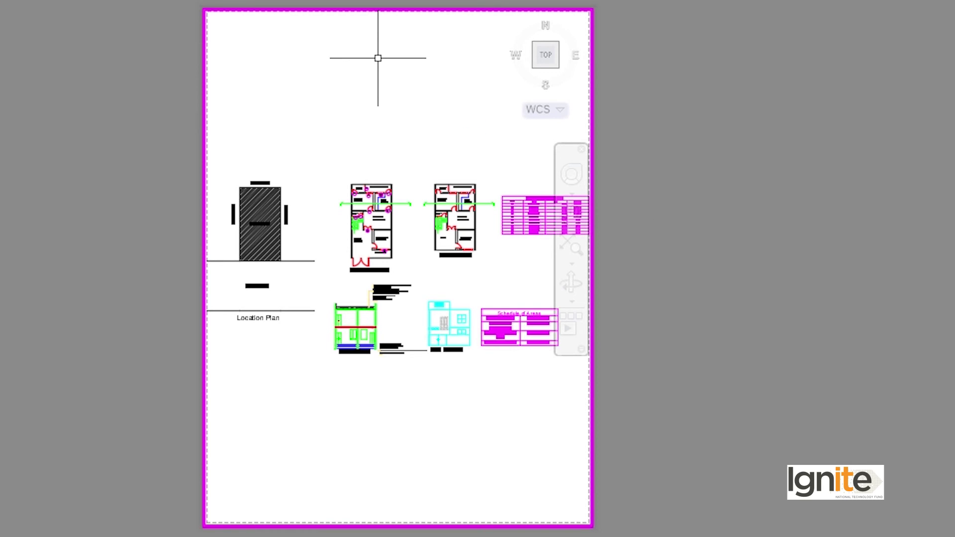
{"action": "type", "text": "text"}
{"action": "key", "text": "Return"}
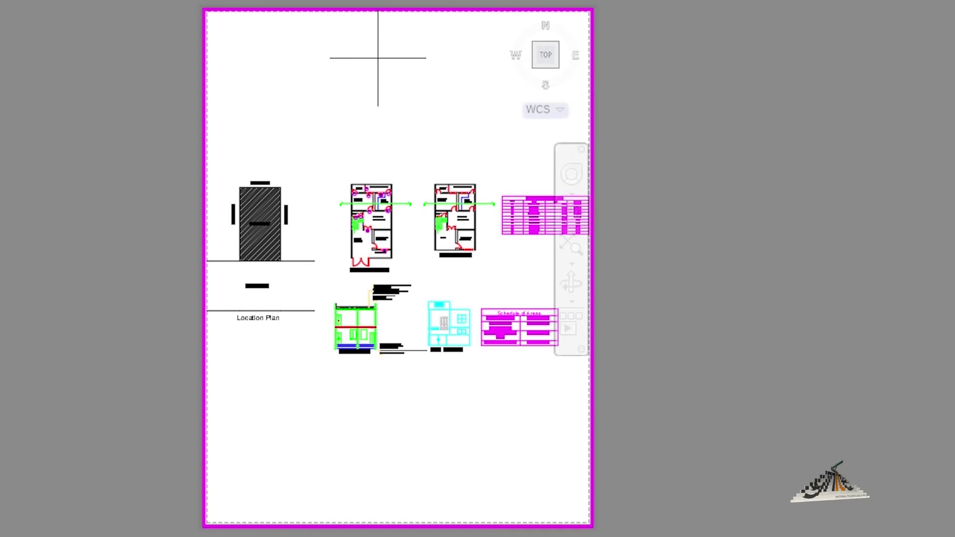
{"action": "left_click", "coordinate": [301, 68]}
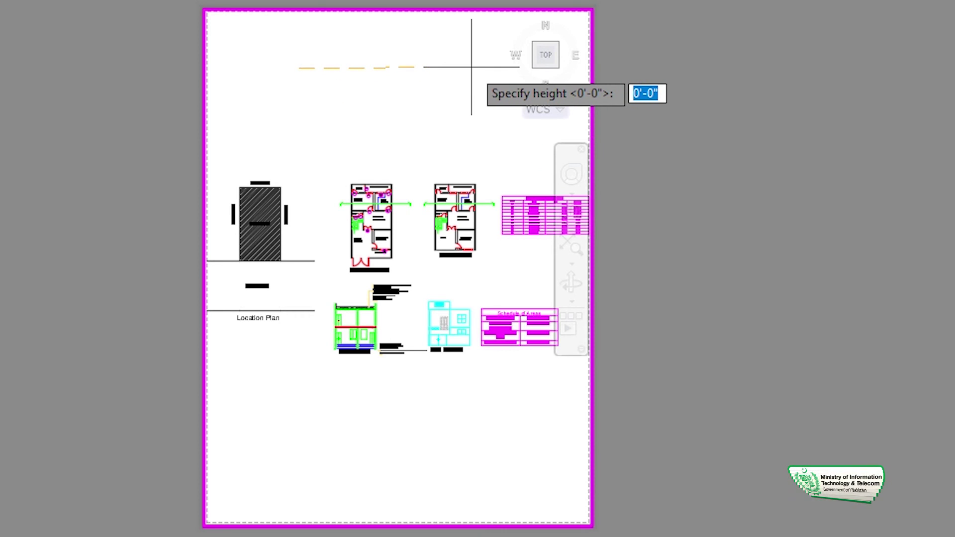
{"action": "key", "text": "Escape"}
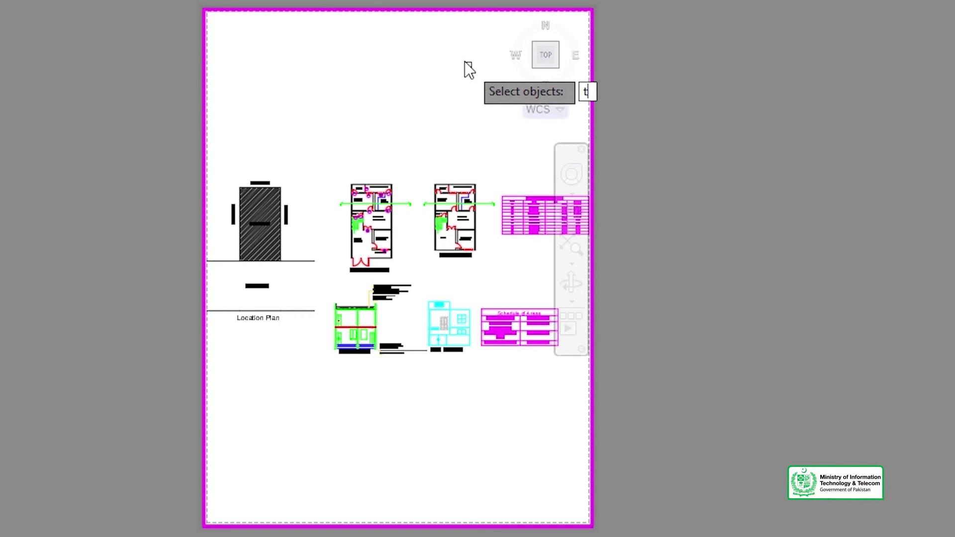
Step: Draw an empty multiline text box near the top-left, exit it, and start plotting
{"action": "left_click_drag", "start_coordinate": [287, 67], "coordinate": [304, 97]}
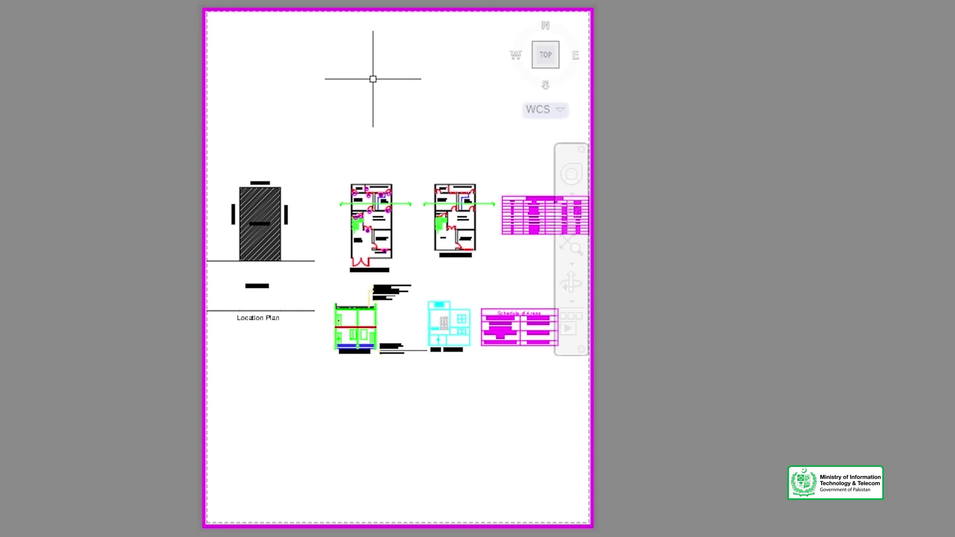
{"action": "type", "text": "t"}
{"action": "key", "text": "Return"}
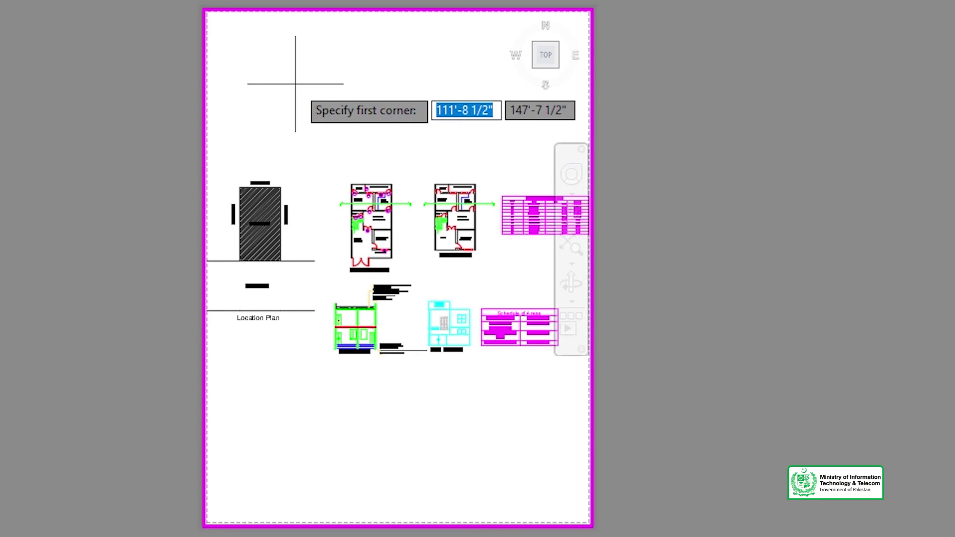
{"action": "left_click", "coordinate": [289, 60]}
{"action": "left_click", "coordinate": [418, 94]}
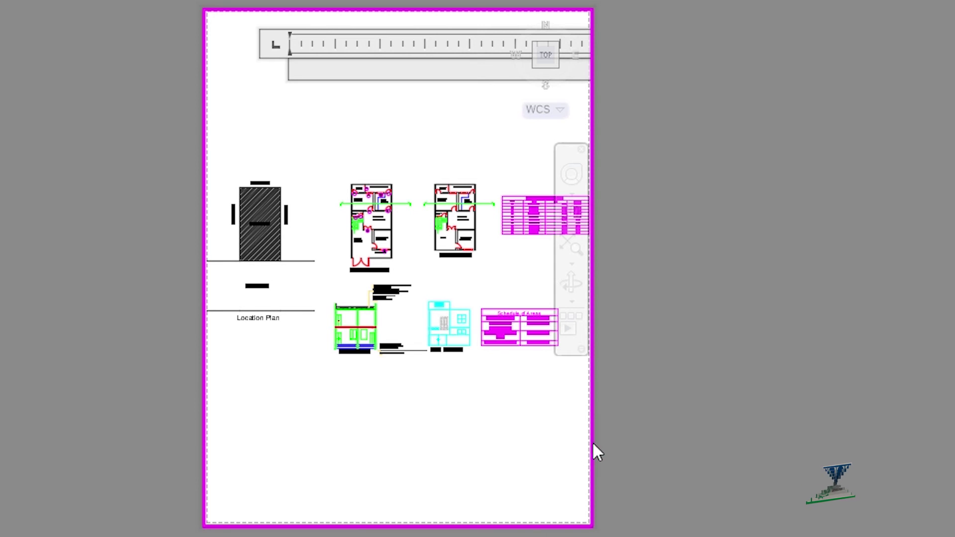
{"action": "left_click", "coordinate": [309, 473]}
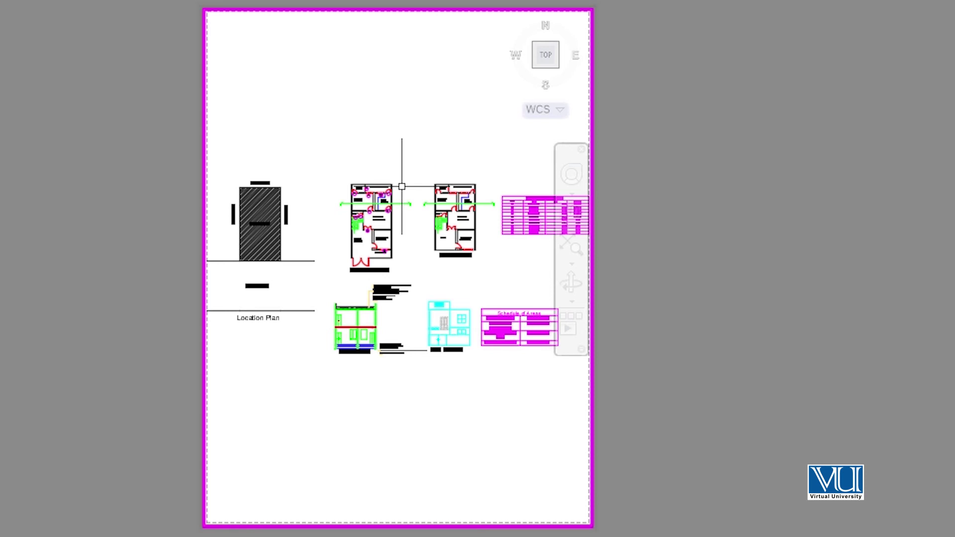
{"action": "key", "text": "ctrl+p"}
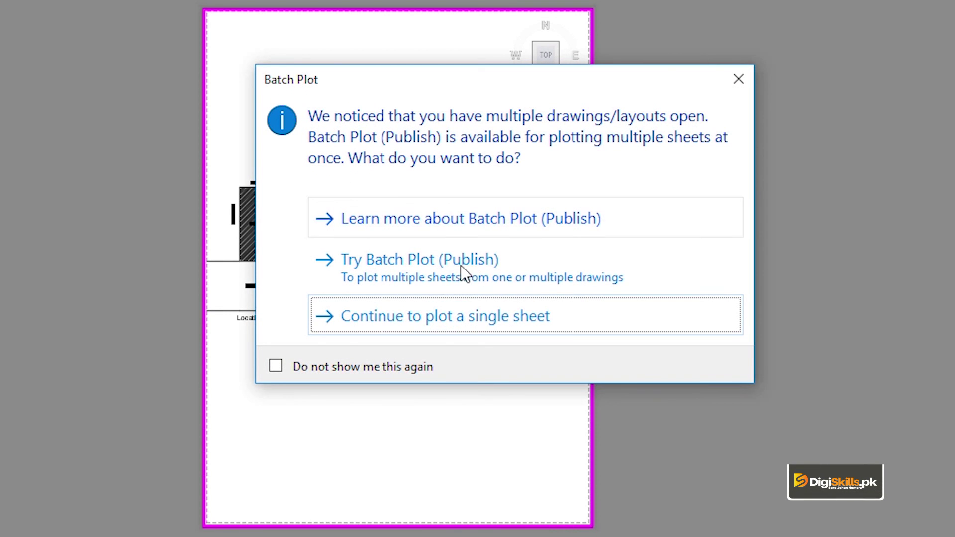
Step: Plot the single sheet to House Plan-Layout2.pdf in the Desktop's VU folder
{"action": "left_click", "coordinate": [466, 322]}
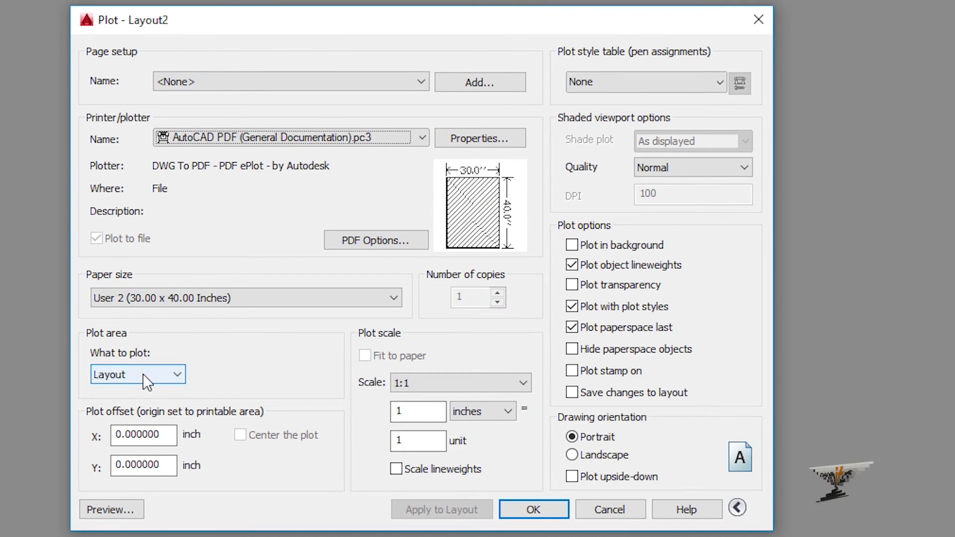
{"action": "left_click", "coordinate": [519, 507]}
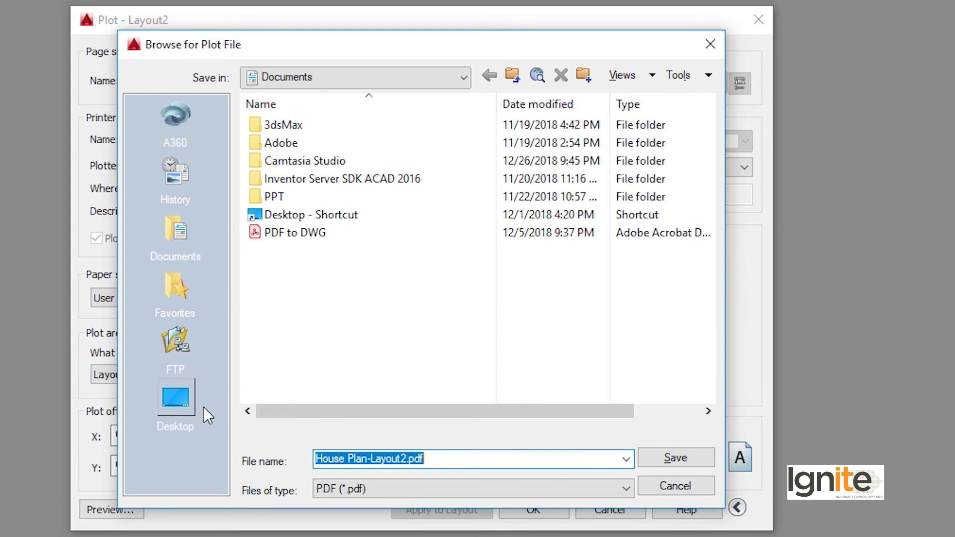
{"action": "left_click", "coordinate": [174, 408]}
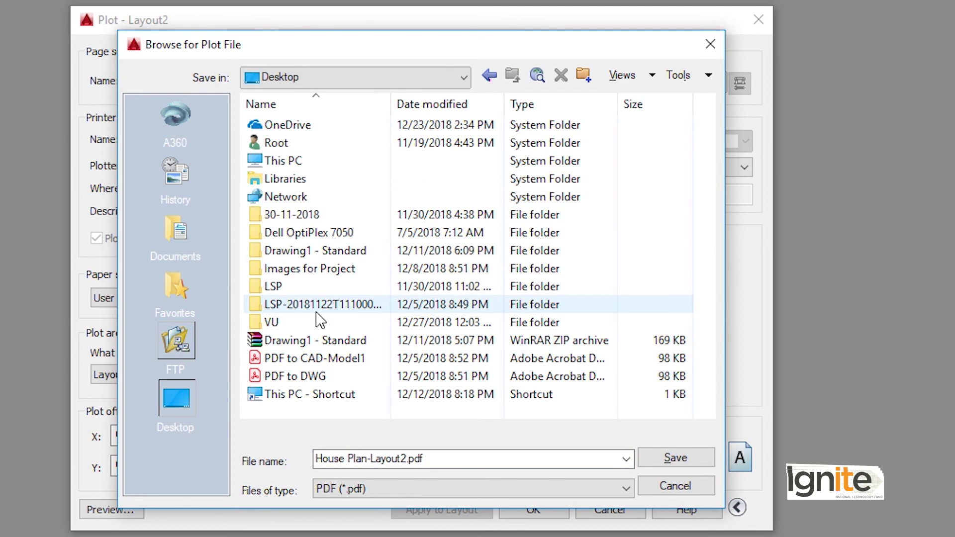
{"action": "double_click", "coordinate": [311, 326]}
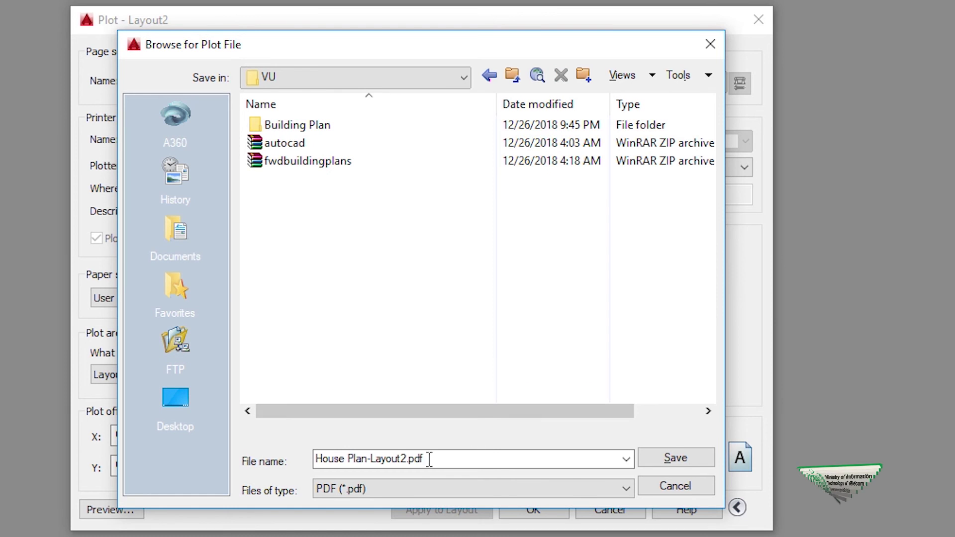
{"action": "left_click", "coordinate": [667, 459]}
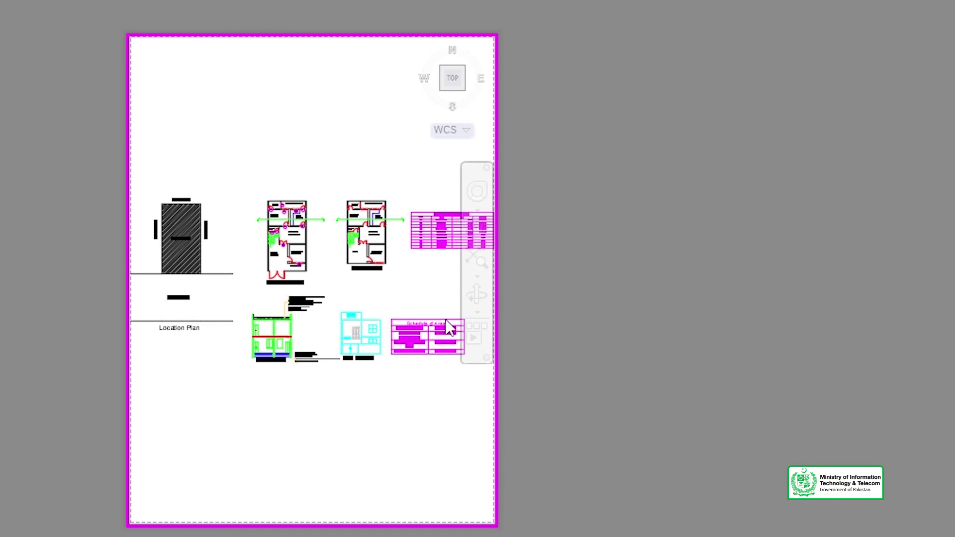